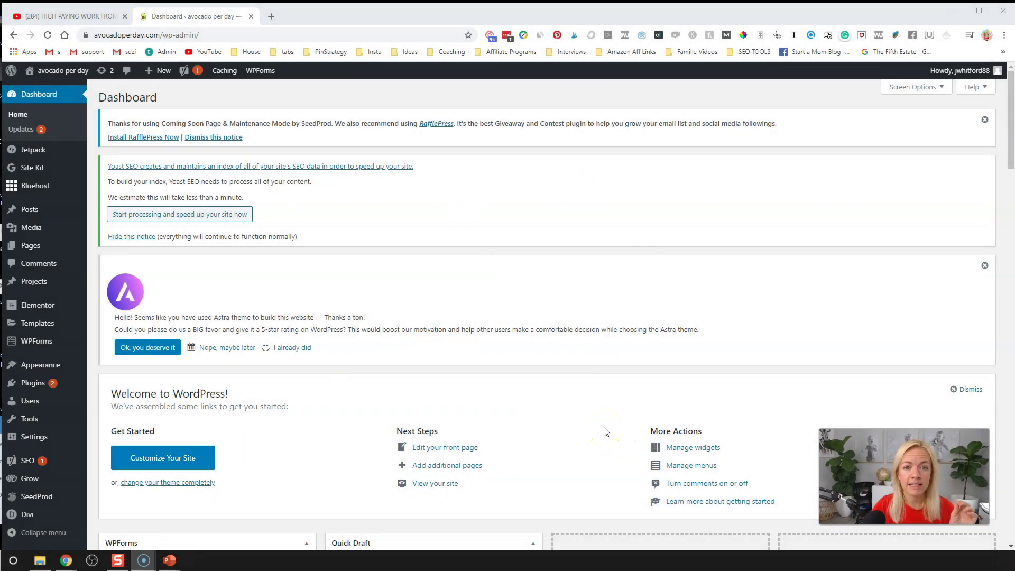
- Create a new post from Posts > Add New in the default block editor, with the title field active
mouse_move(32, 210)
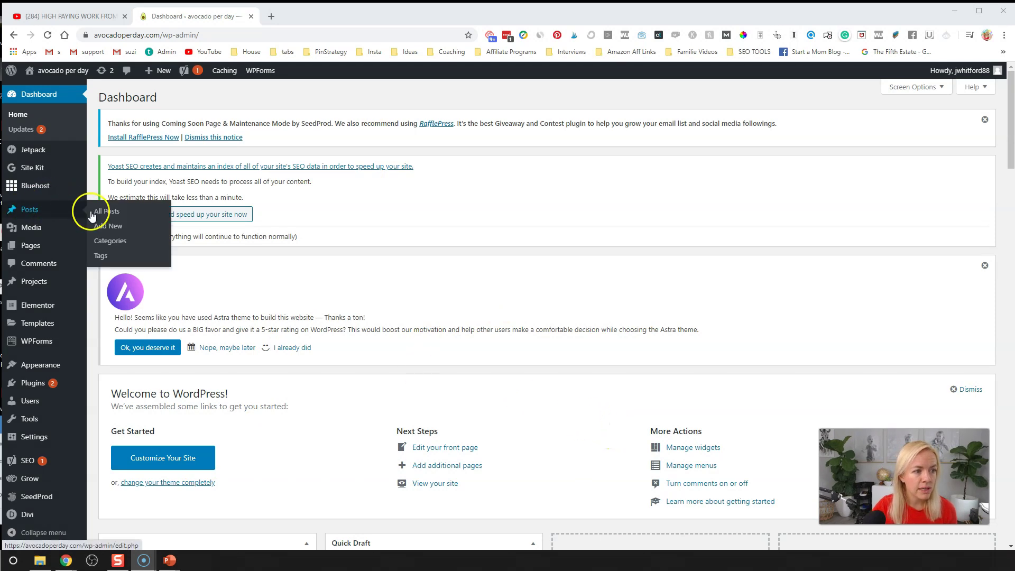
left_click(124, 230)
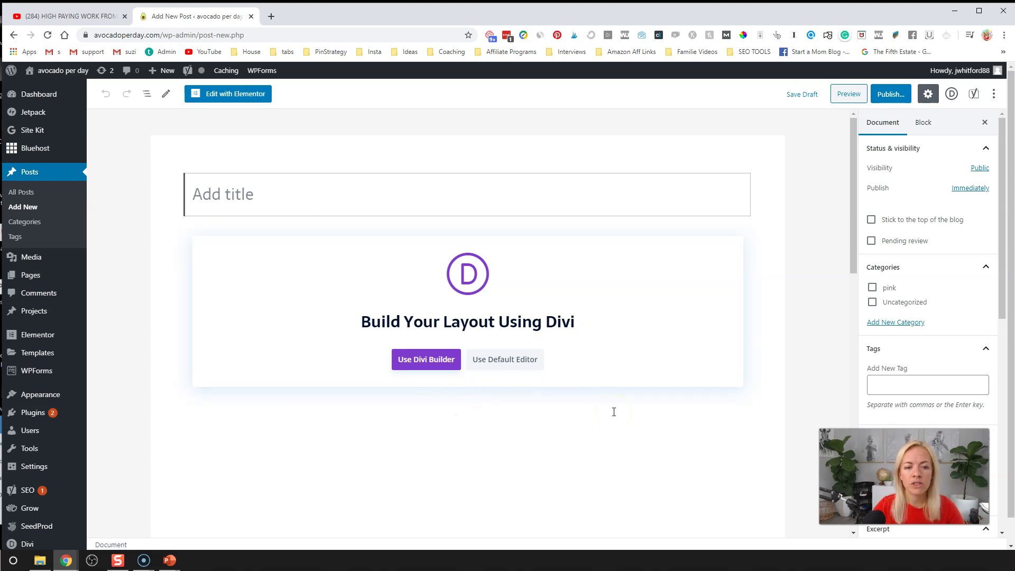
left_click(527, 361)
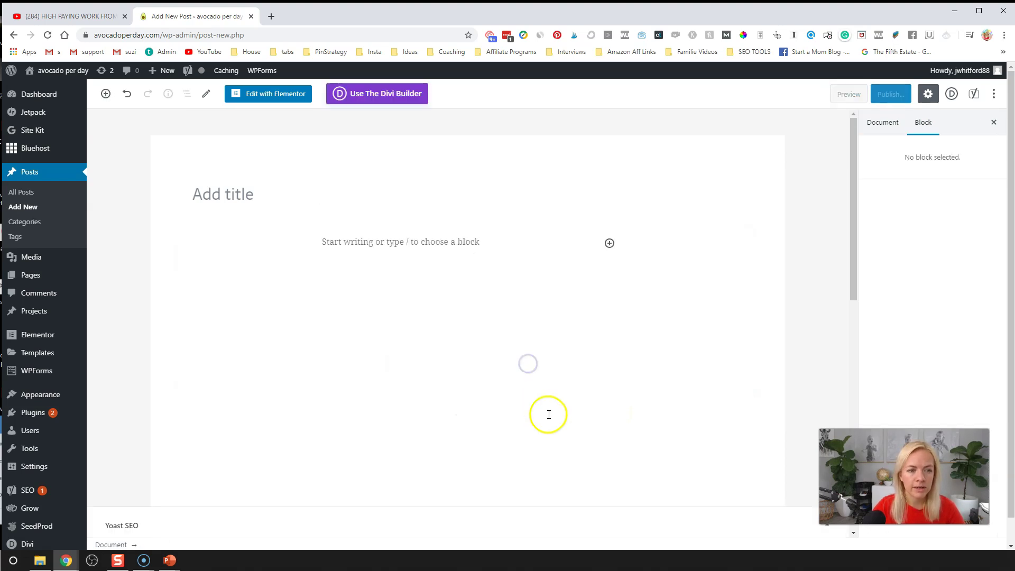
left_click(256, 186)
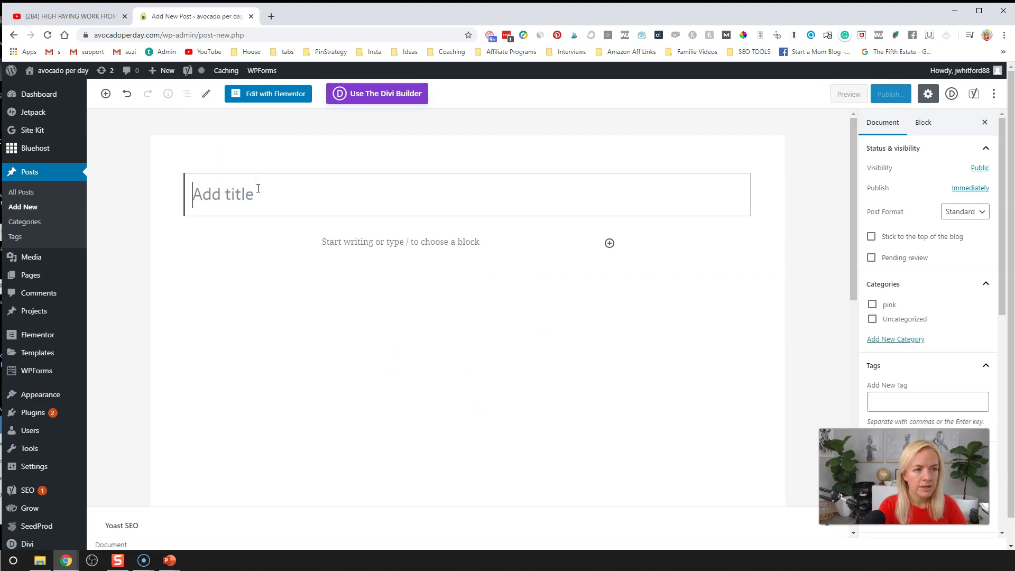
- Title the post '27 High Paying Work From Home Jobs' and add the paragraph 'Add some great text here..'
left_click(83, 17)
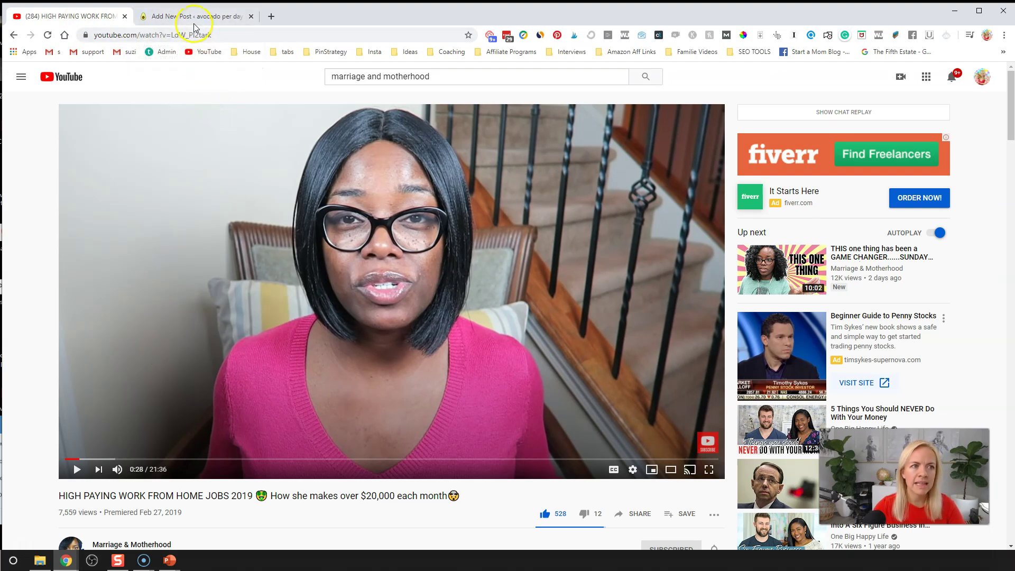
left_click(193, 21)
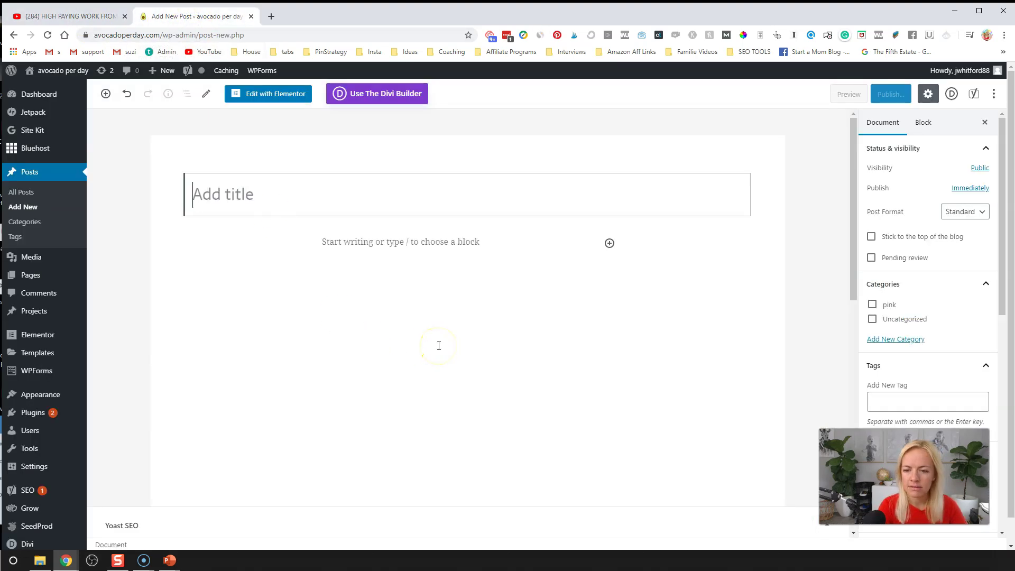
type("High Paying Work From Home Jobs")
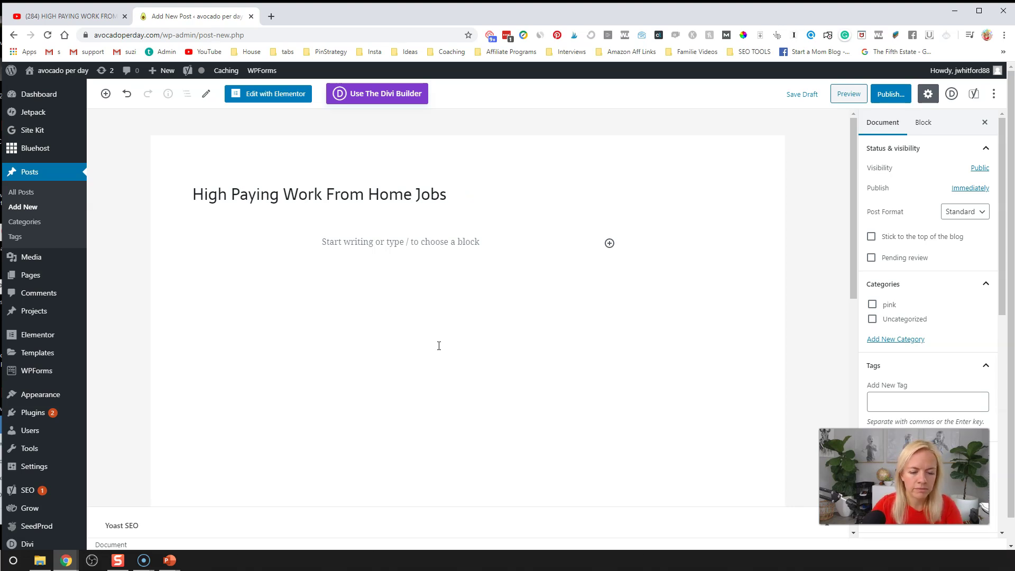
left_click(193, 193)
type("27")
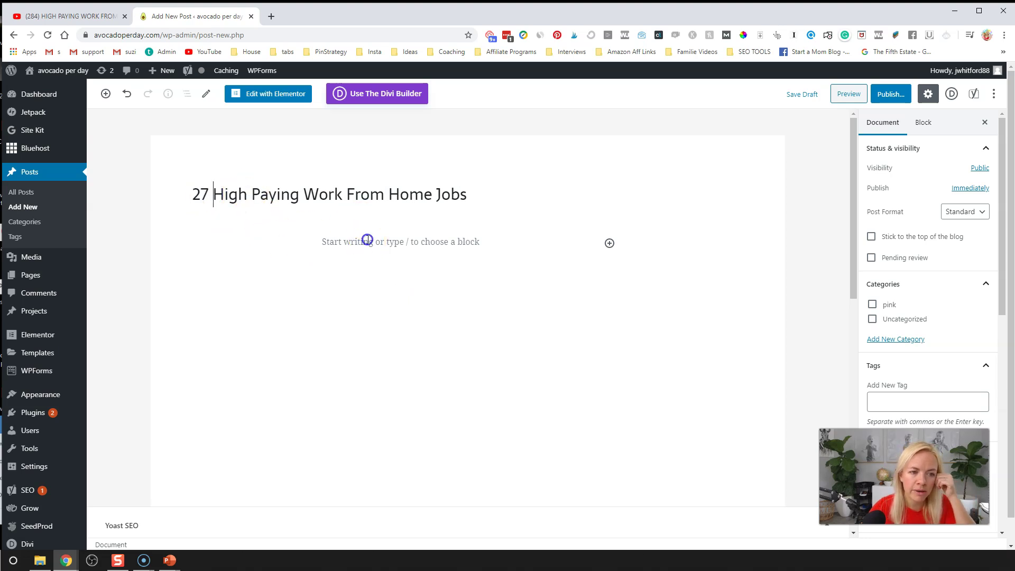
left_click(367, 240)
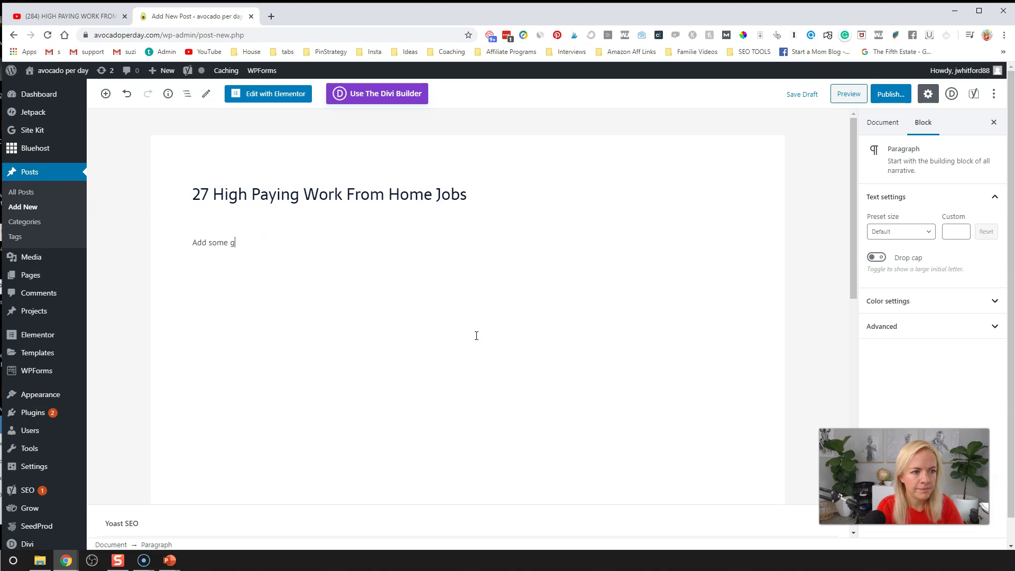
key("Return")
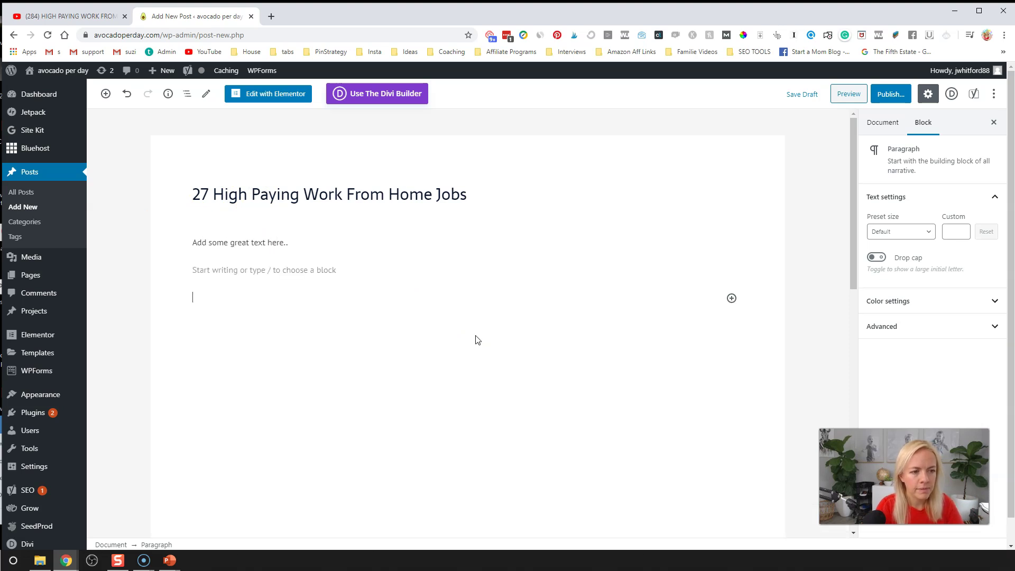
- Search 'latin generator', copy Lorem ipsum text from loremipsum.io, and return to the draft's empty paragraph
left_click(271, 16)
type("latin genera")
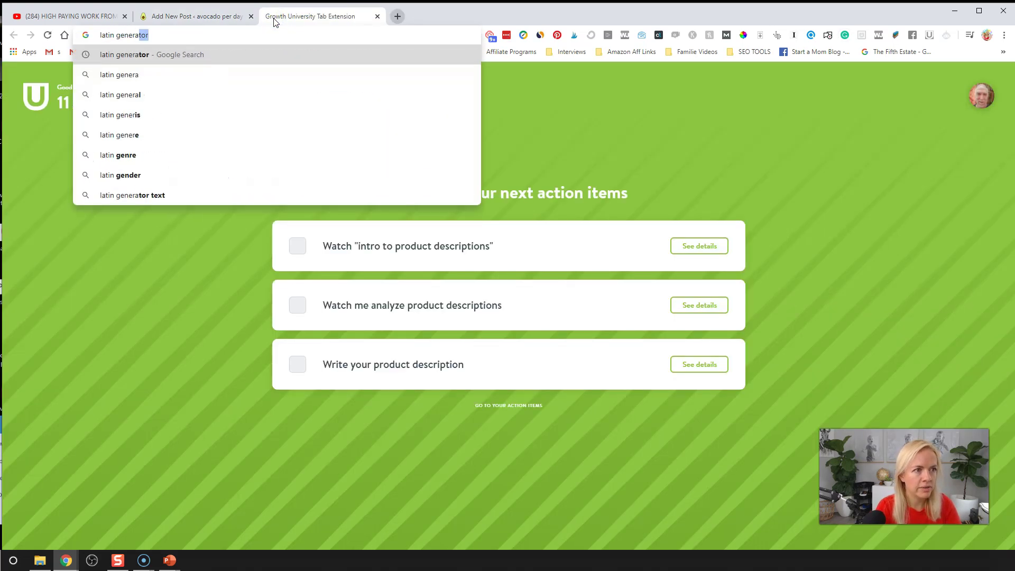
key("Return")
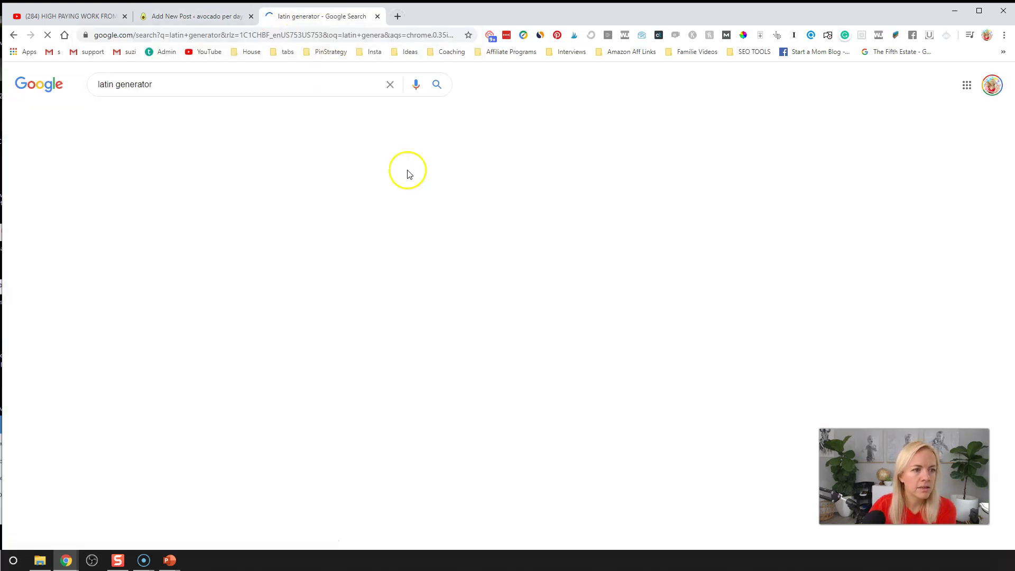
left_click(172, 227)
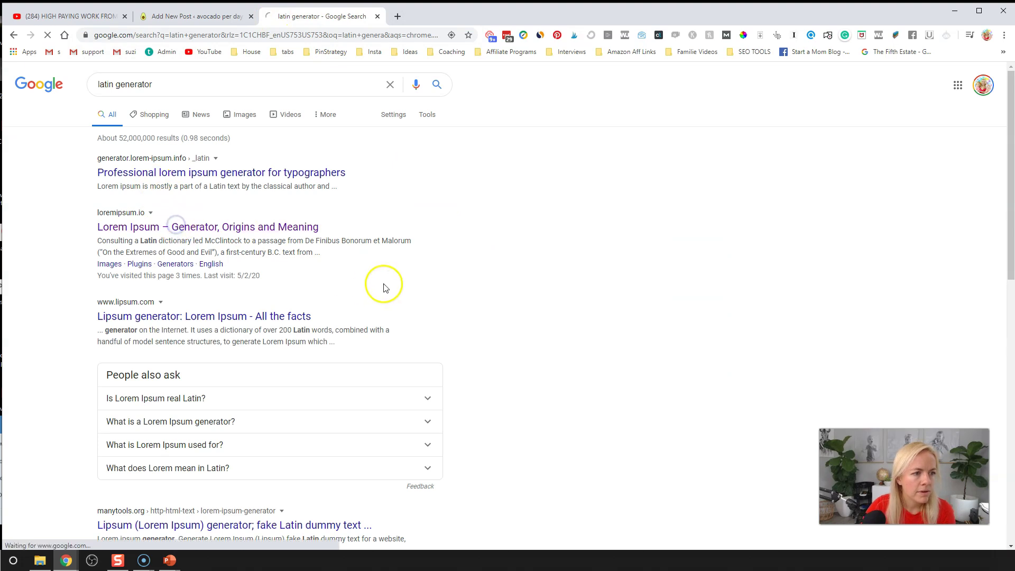
scroll(358, 344, "down", 3)
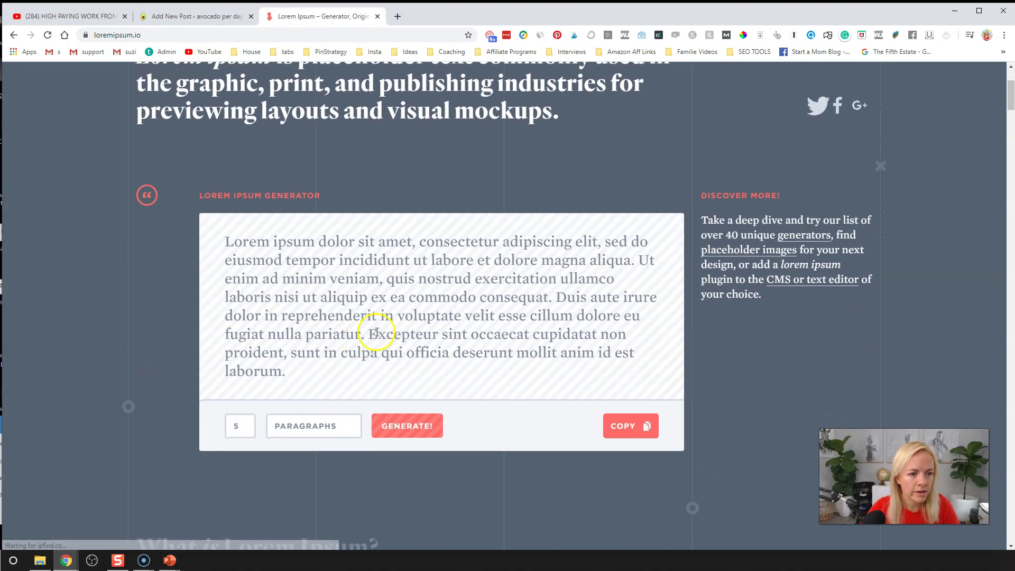
left_click(600, 429)
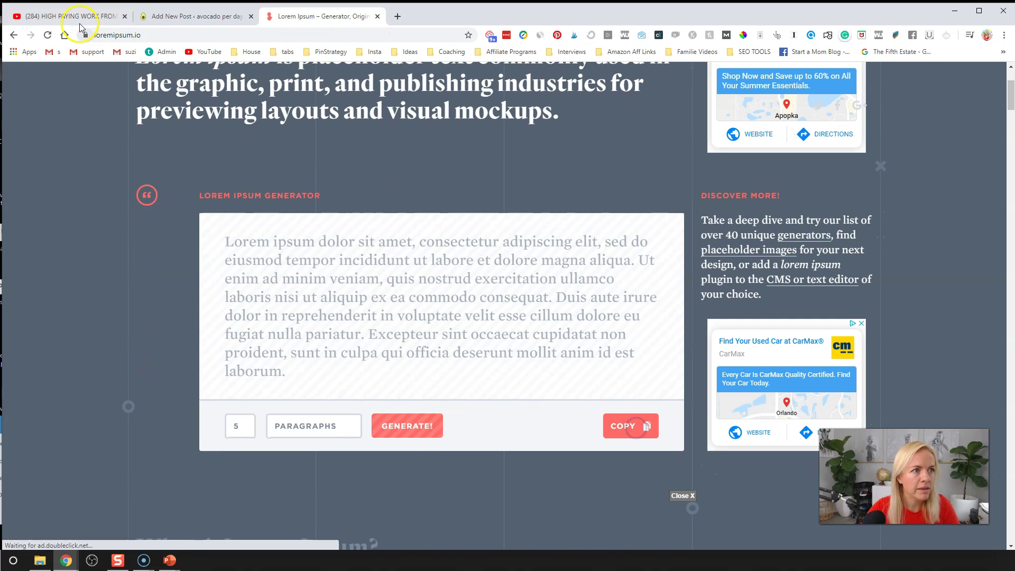
left_click(172, 17)
left_click(334, 270)
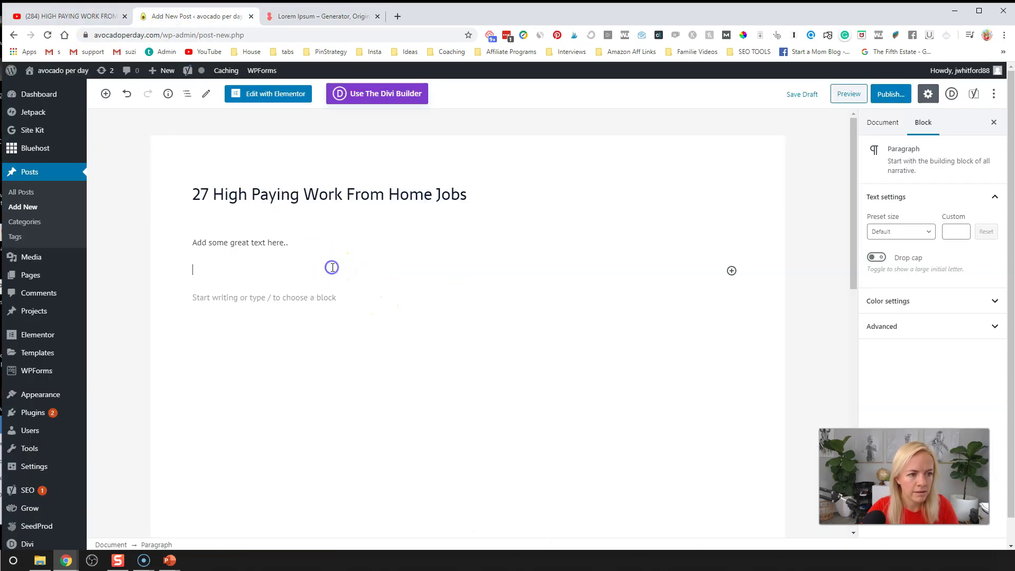
- Paste several copies of the Lorem ipsum text as separate paragraphs in the post body
key("ctrl+v")
key("Return")
key("ctrl+v")
key("Return")
key("ctrl+v")
key("Return")
key("ctrl+v")
key("Return")
key("BackSpace")
key("Return")
key("ctrl+v")
key("Return")
key("ctrl+v")
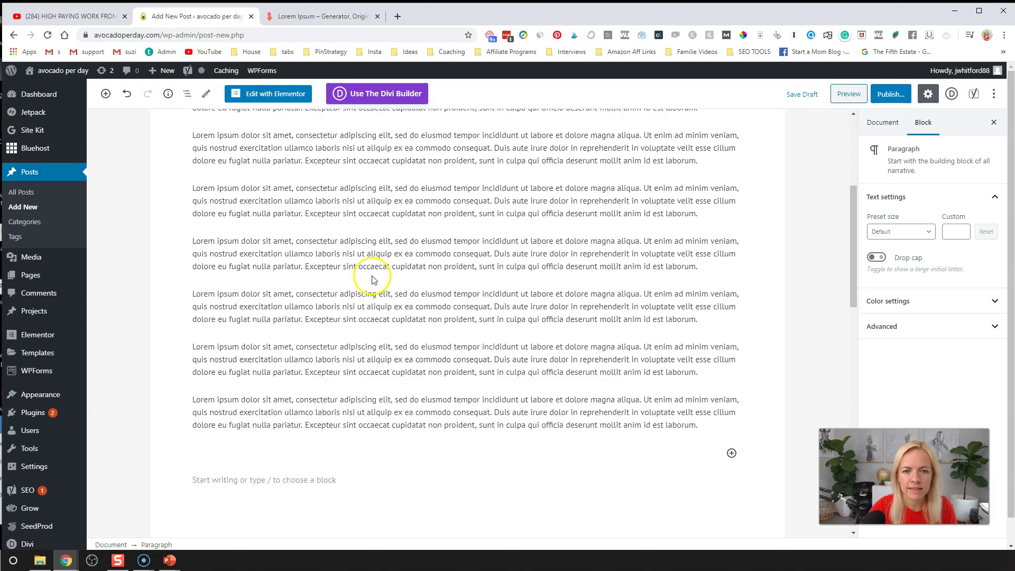
key("Return")
key("ctrl+v")
scroll(386, 201, "up", 10)
scroll(350, 131, "down", 2)
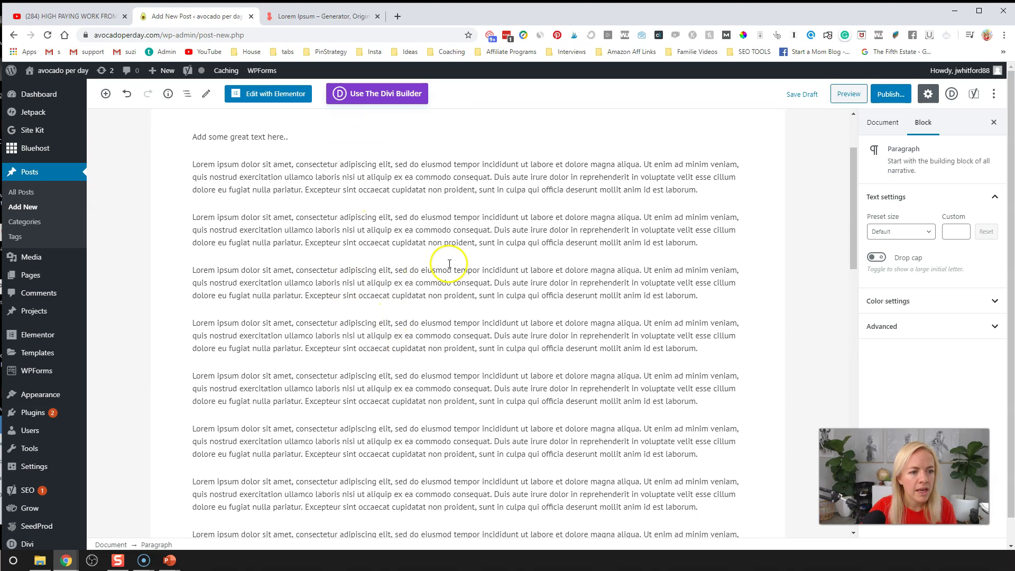
- Insert empty lines after the second paragraph and two later paragraphs for placeholder title lines
left_click(507, 268)
left_click(709, 242)
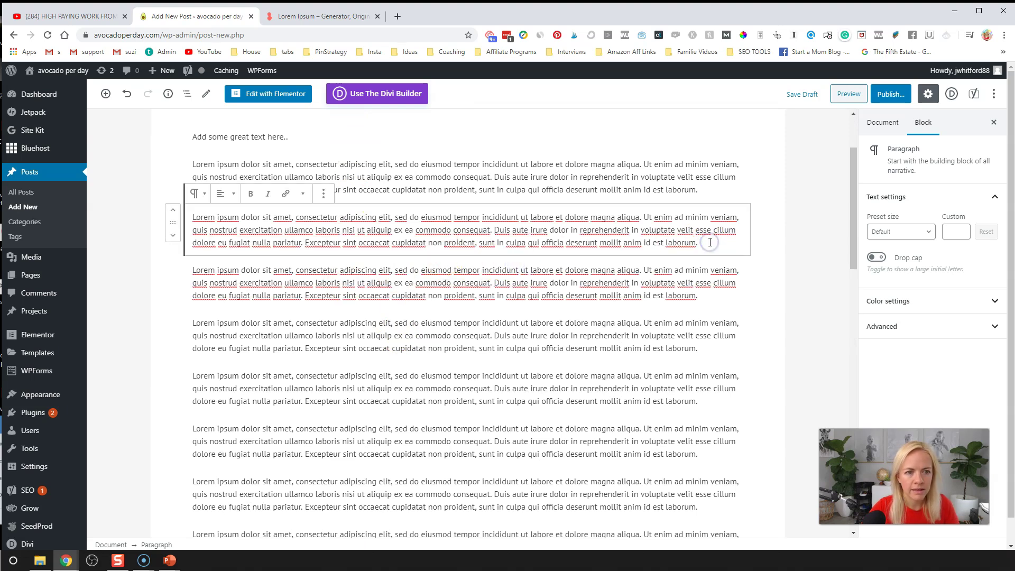
key("Return")
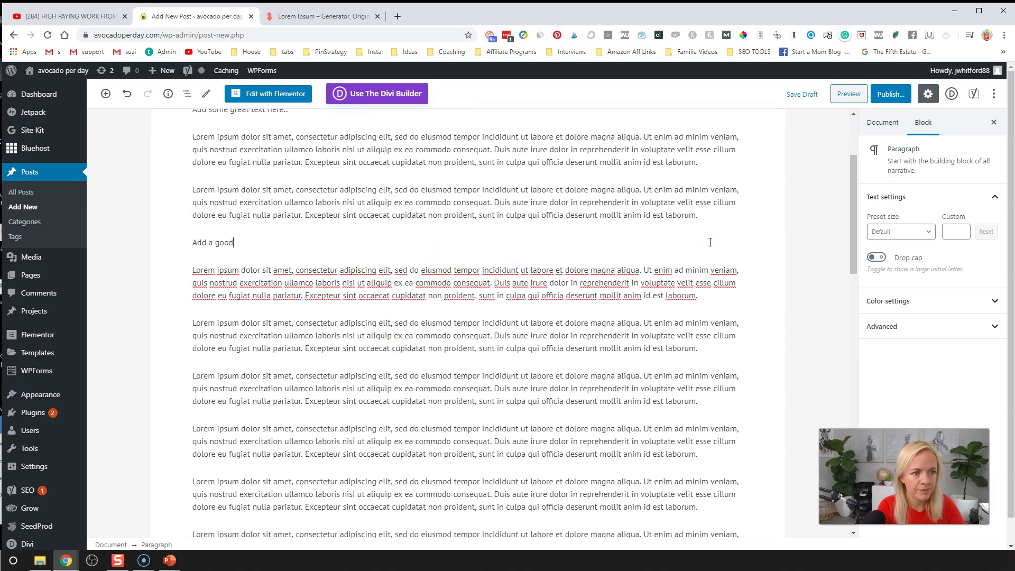
left_click(699, 401)
key("Return")
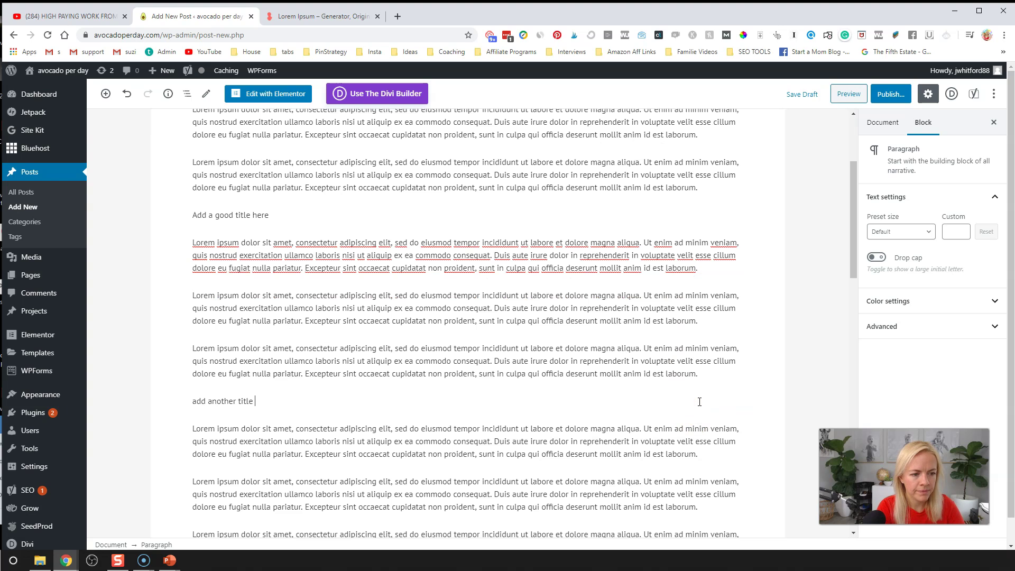
left_click(724, 499)
scroll(724, 499, "down", 1)
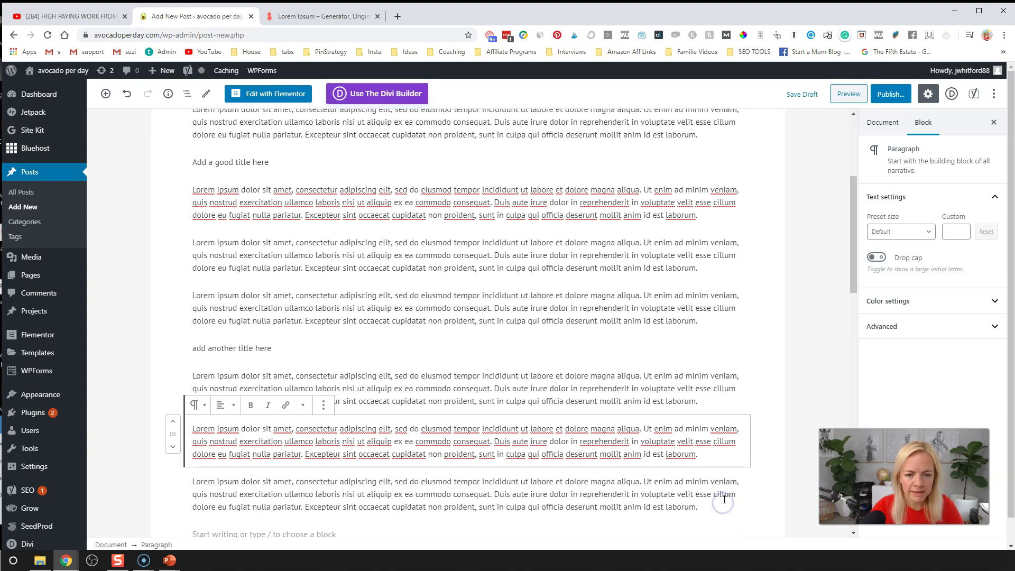
key("Return")
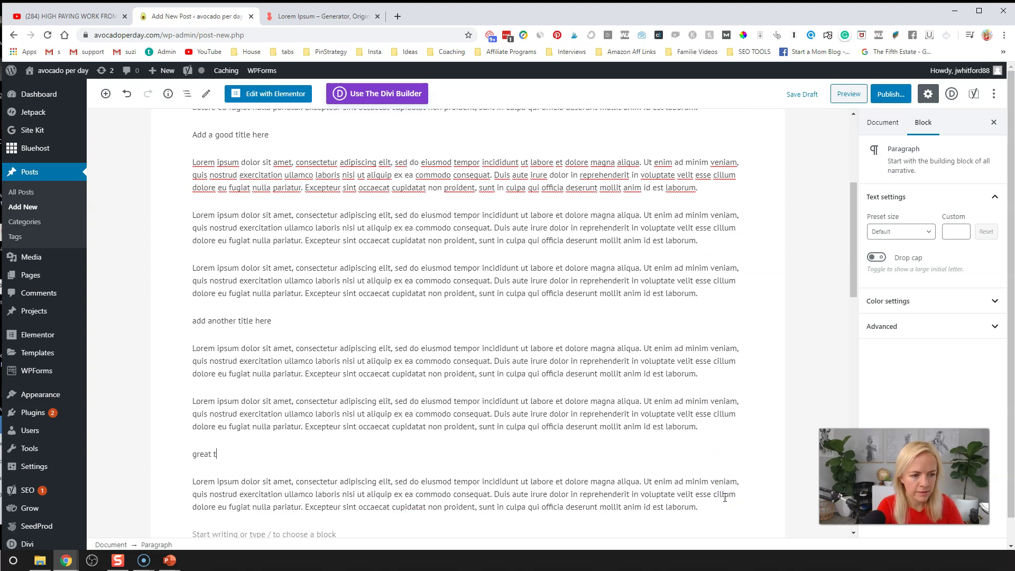
scroll(283, 268, "up", 3)
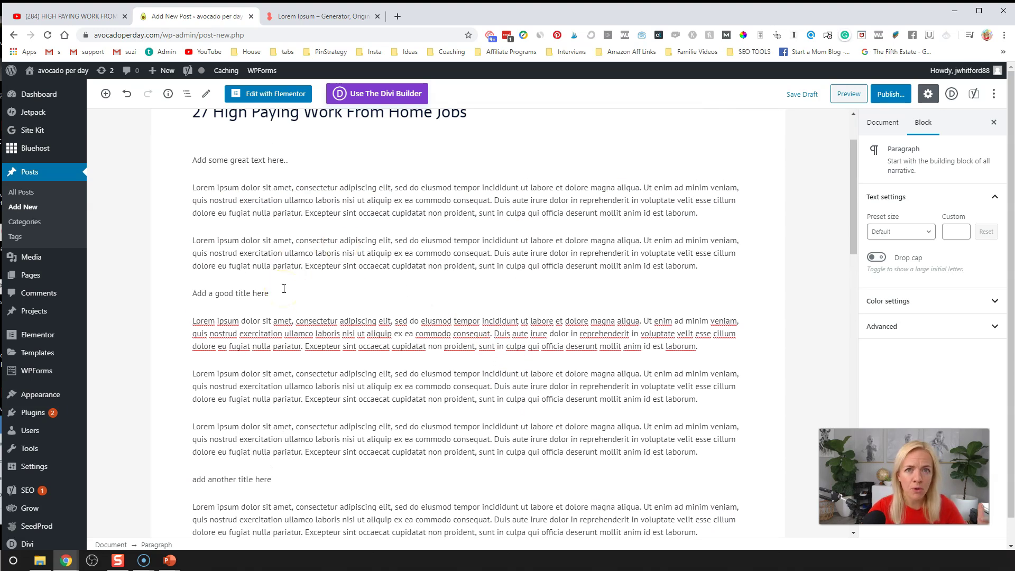
- Convert 'Add a good title here' and 'add another title here' into H2 headings
left_click(238, 292)
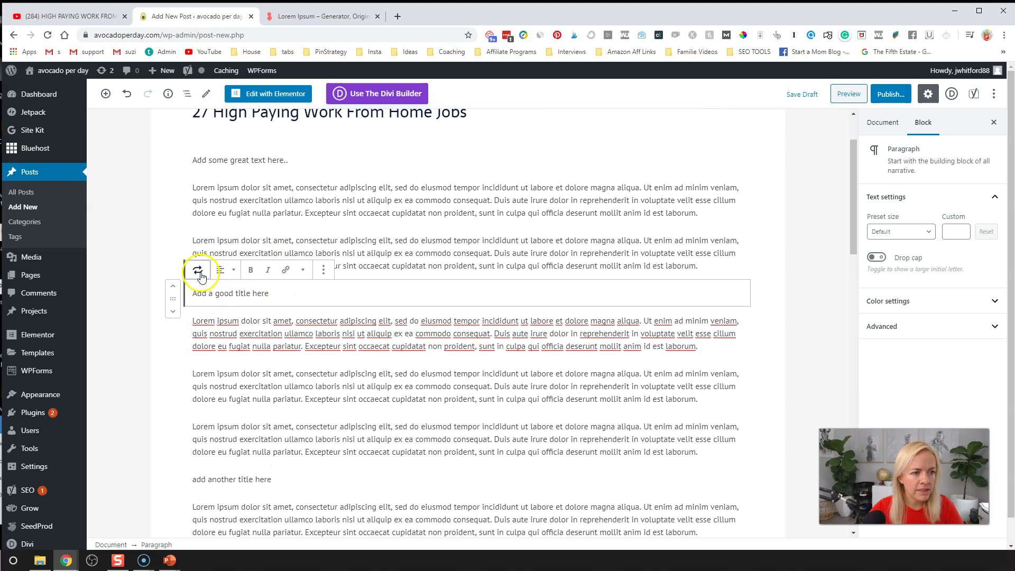
left_click(197, 270)
left_click(216, 332)
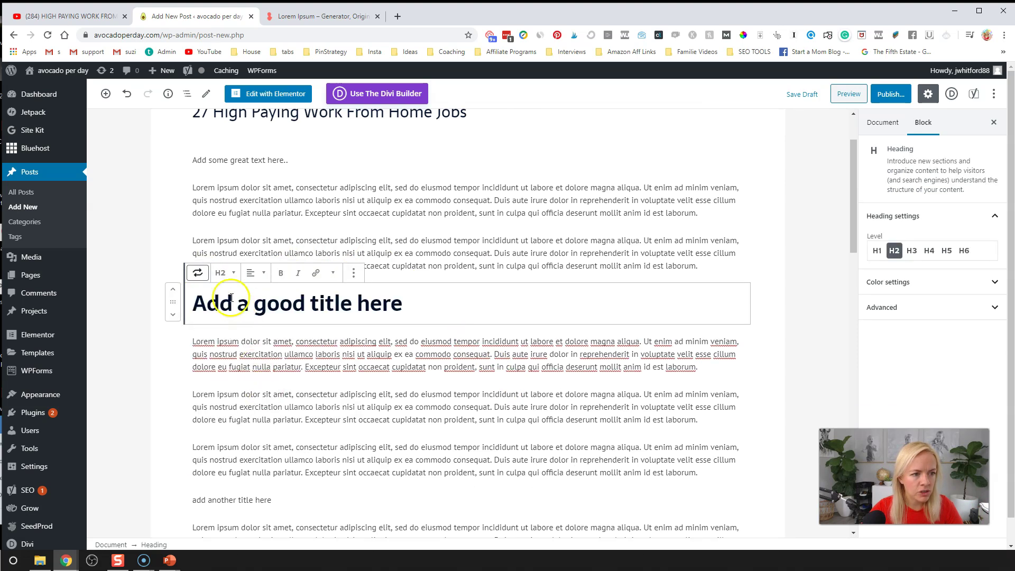
scroll(237, 422, "down", 1)
left_click(234, 448)
left_click(198, 423)
left_click(216, 333)
- Convert 'great title here' into an H2 heading and preview the draft post
scroll(249, 428, "down", 4)
left_click(230, 390)
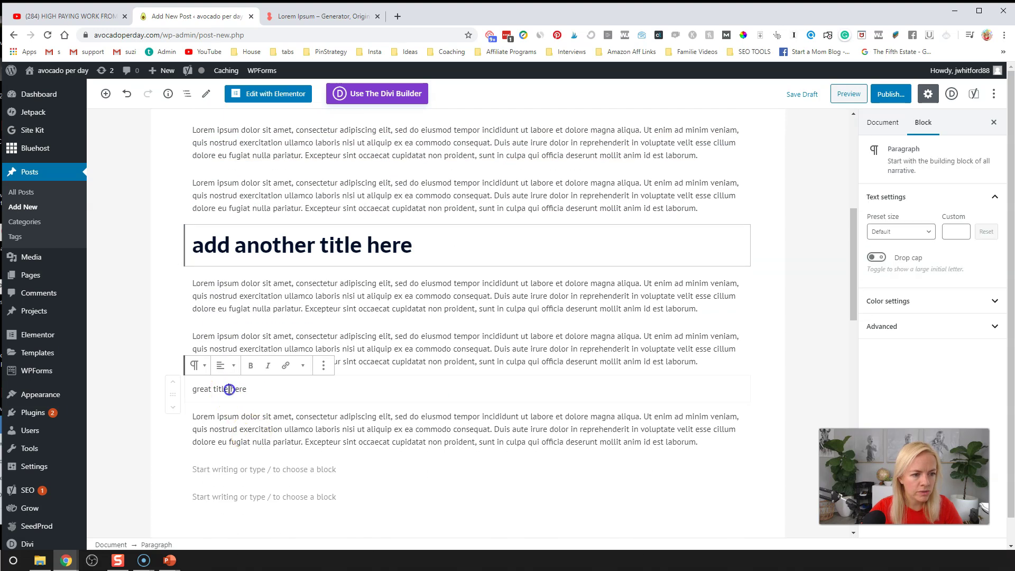
left_click(199, 366)
left_click(218, 425)
scroll(335, 352, "up", 5)
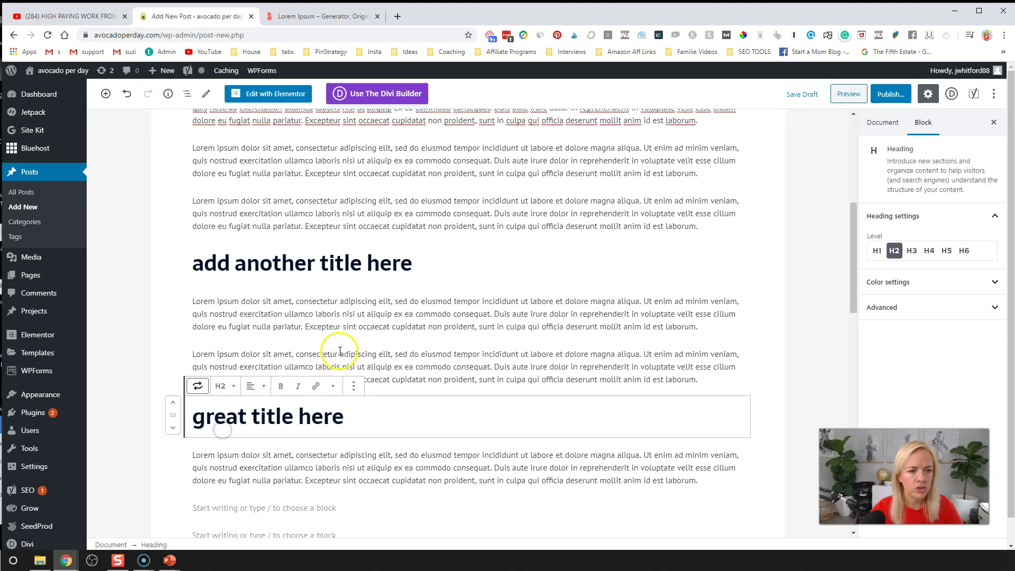
scroll(366, 284, "up", 3)
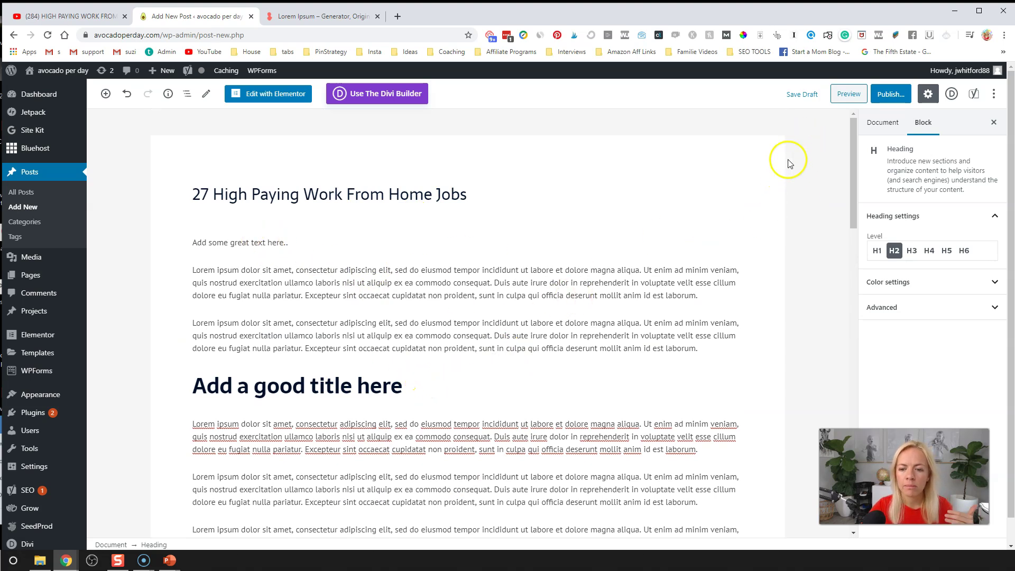
left_click(838, 101)
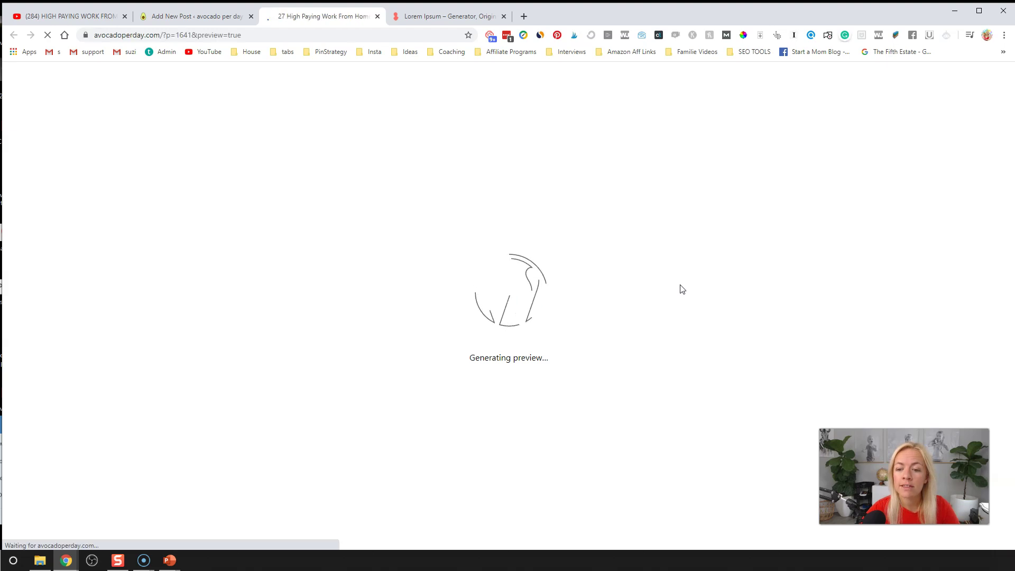
- Scroll through the post preview to review the H2 subheadings, then go back to the editor
scroll(606, 317, "down", 5)
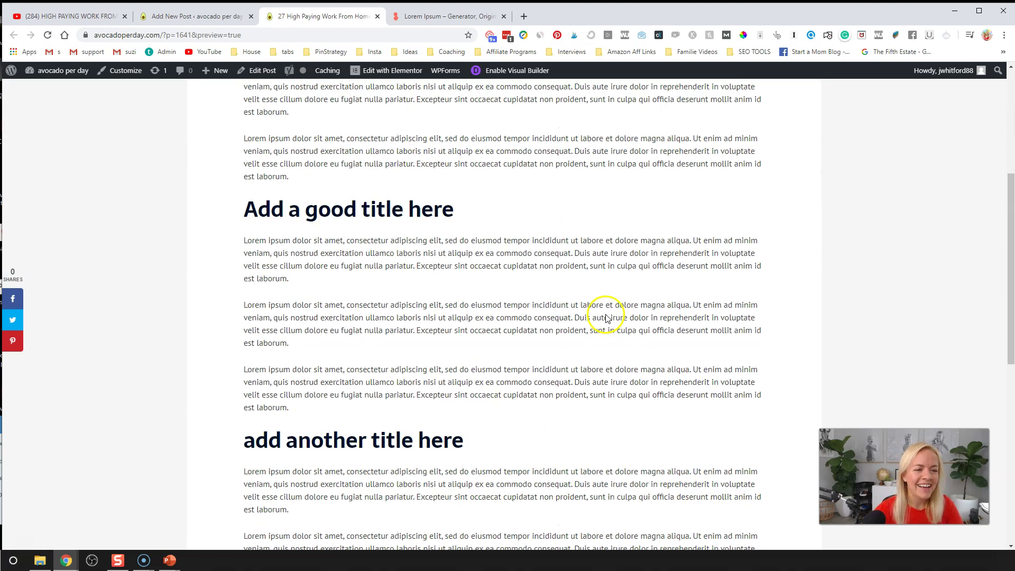
scroll(606, 318, "down", 8)
scroll(607, 315, "up", 13)
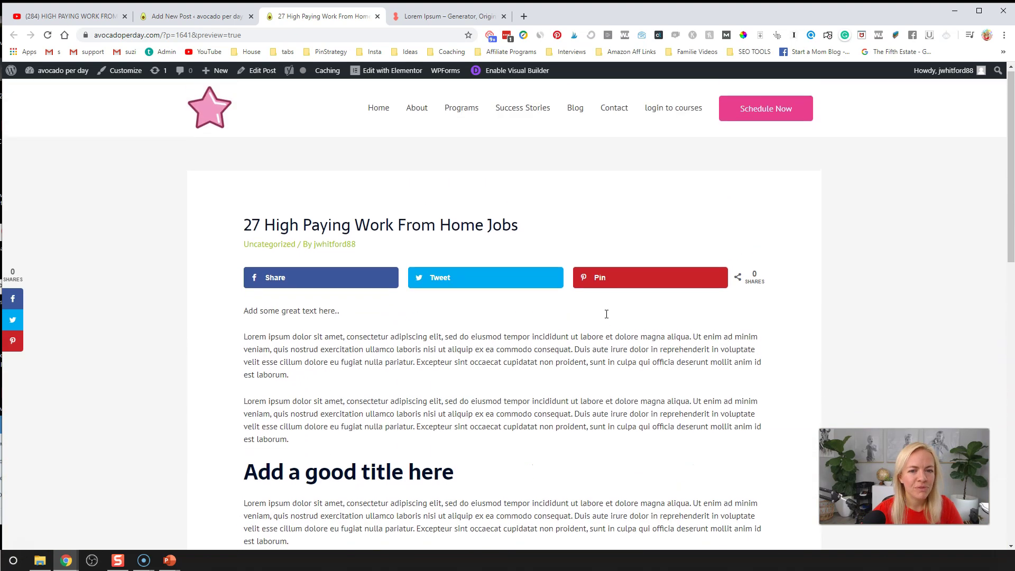
scroll(606, 315, "down", 7)
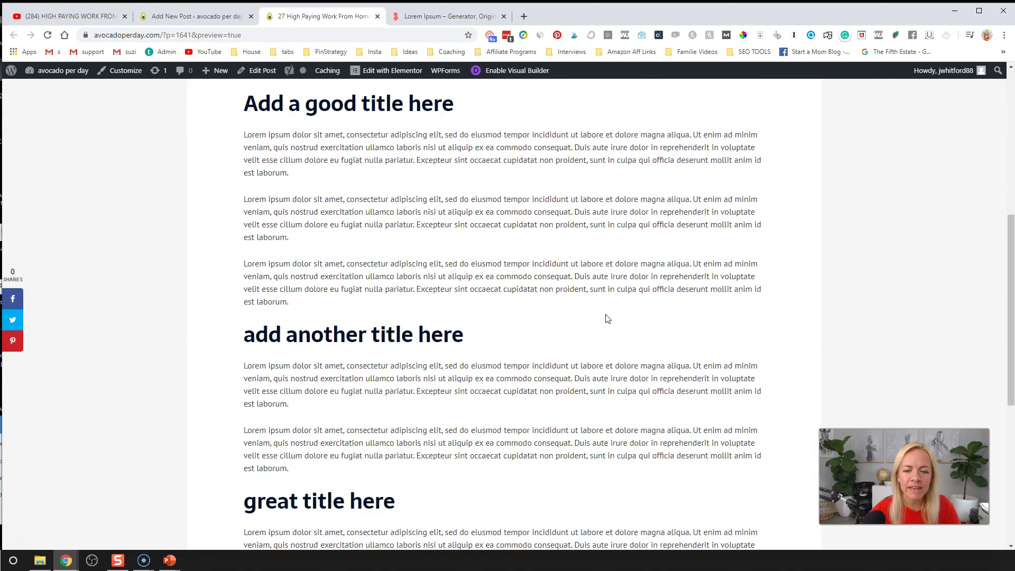
scroll(608, 318, "up", 5)
left_click(615, 332)
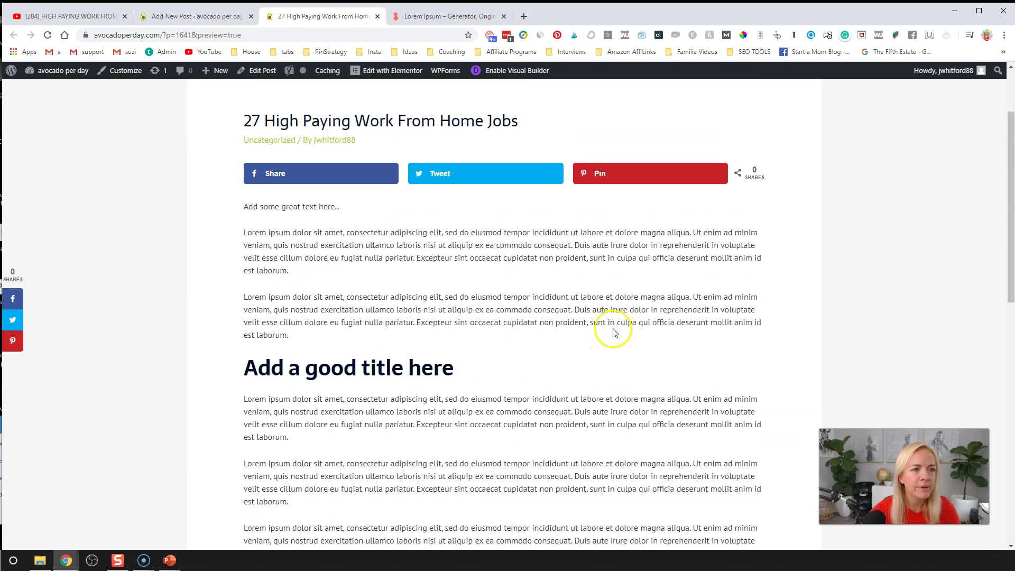
left_click(222, 17)
- On the YouTube video tab, seek the video to 2:40 and back to 0:18
left_click(93, 19)
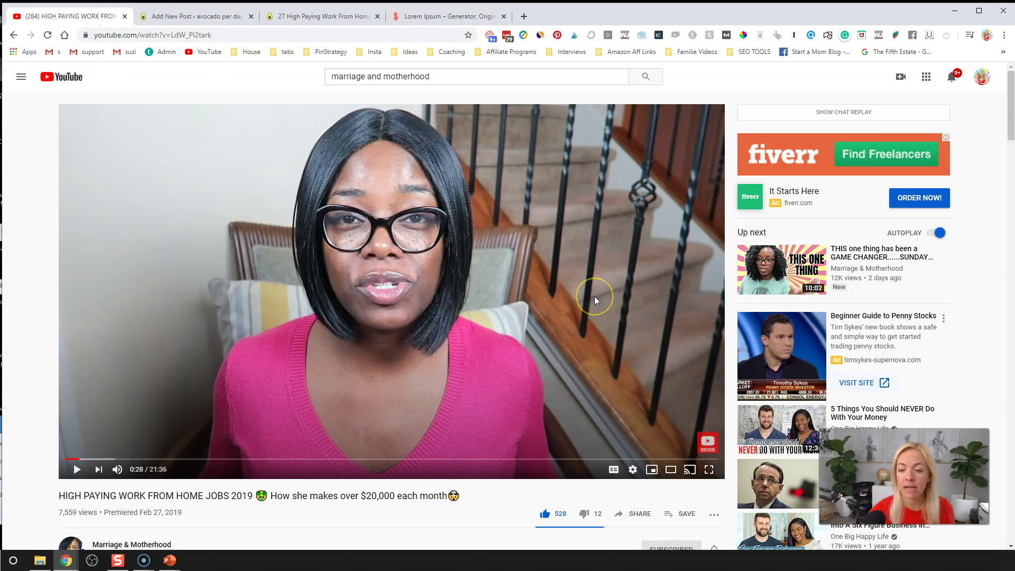
scroll(582, 302, "down", 1)
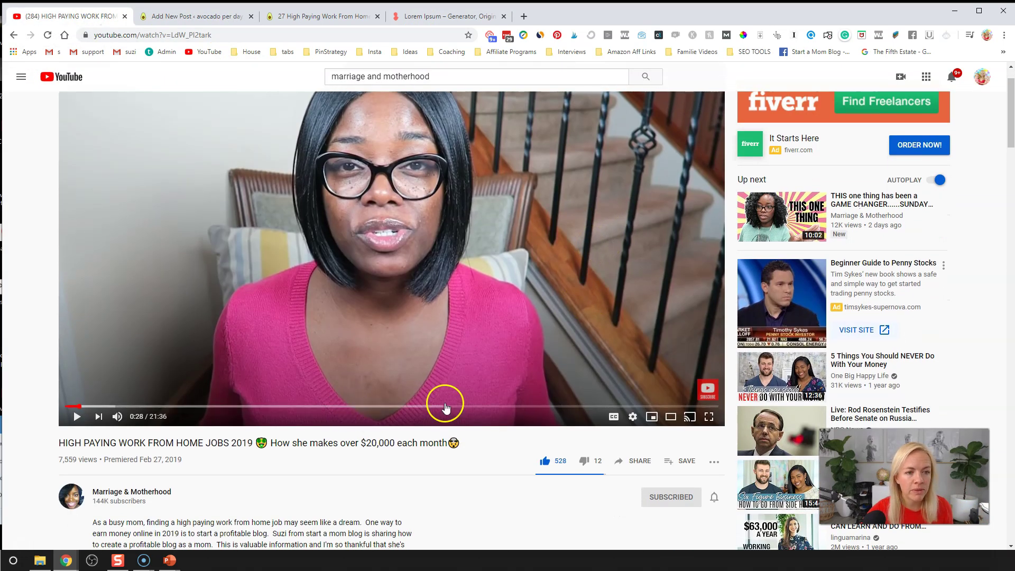
scroll(444, 404, "up", 1)
left_click(146, 459)
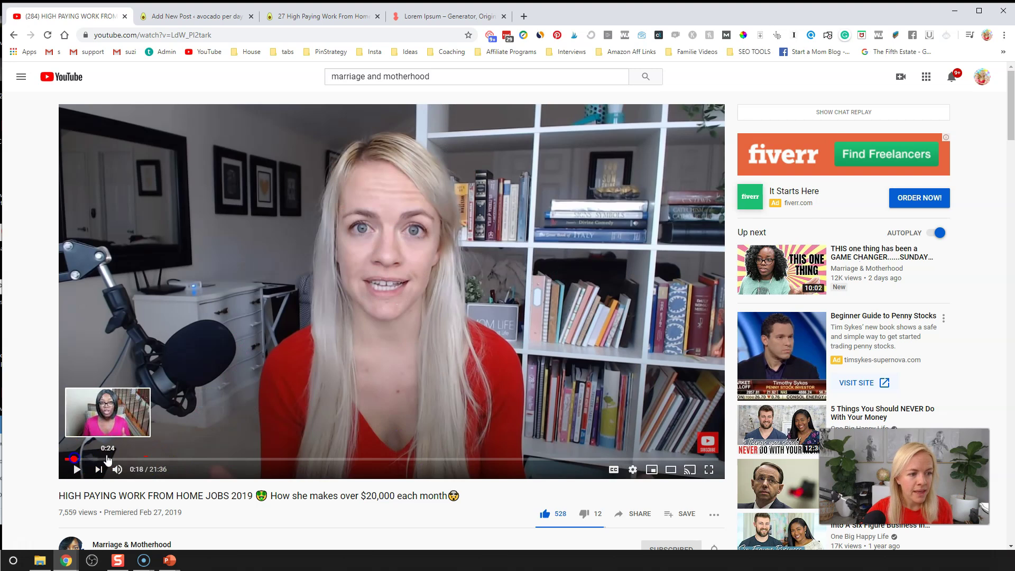
left_click(75, 459)
scroll(452, 302, "down", 1)
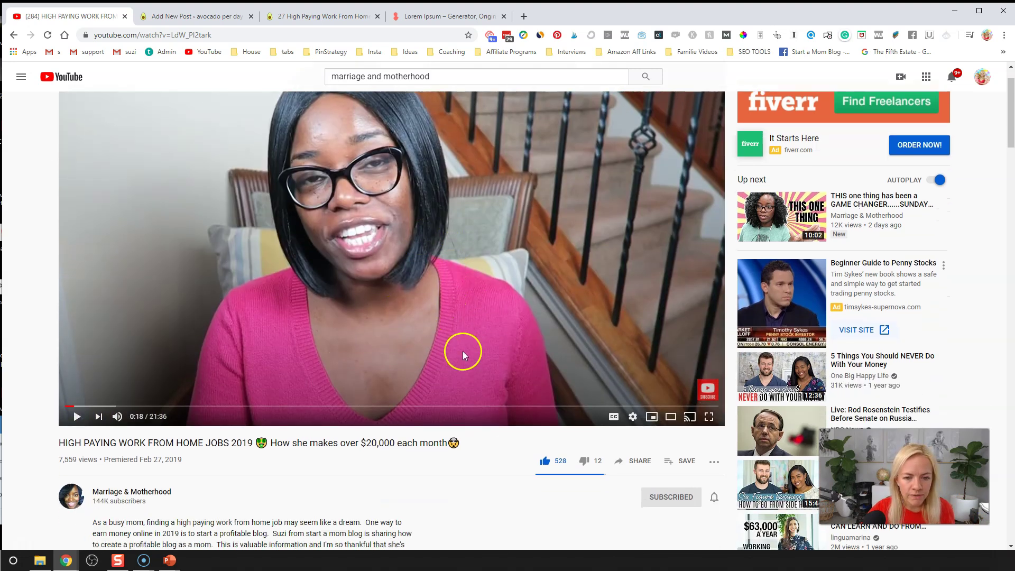
- Copy the video's iframe embed code from Share > Embed with Start at turned off
left_click(640, 462)
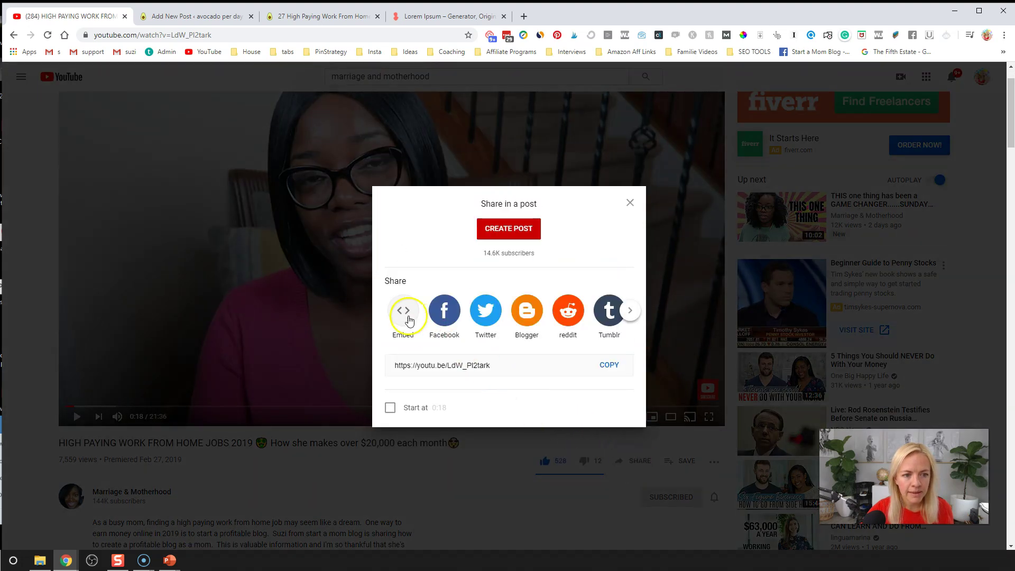
left_click(404, 311)
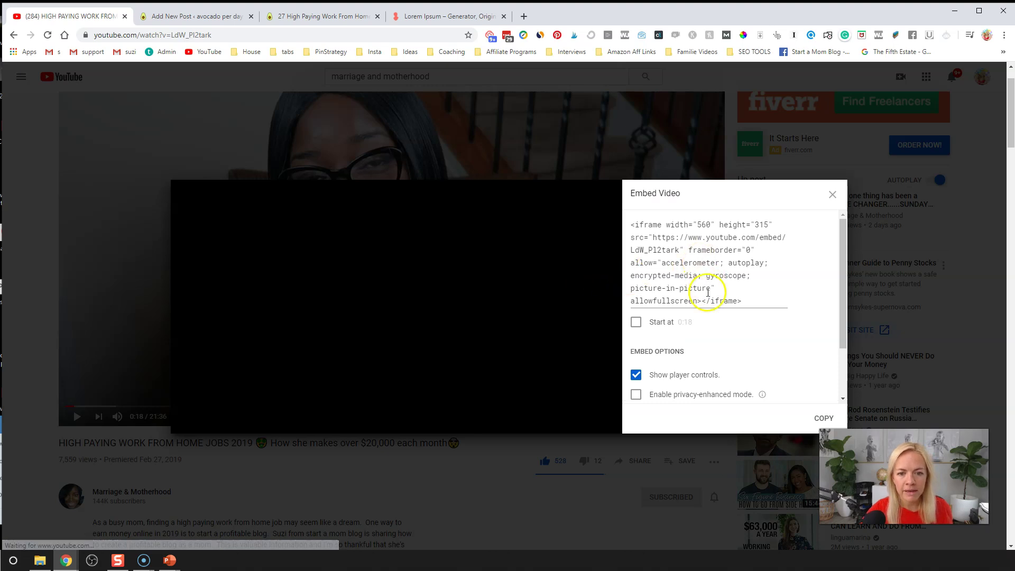
left_click(661, 321)
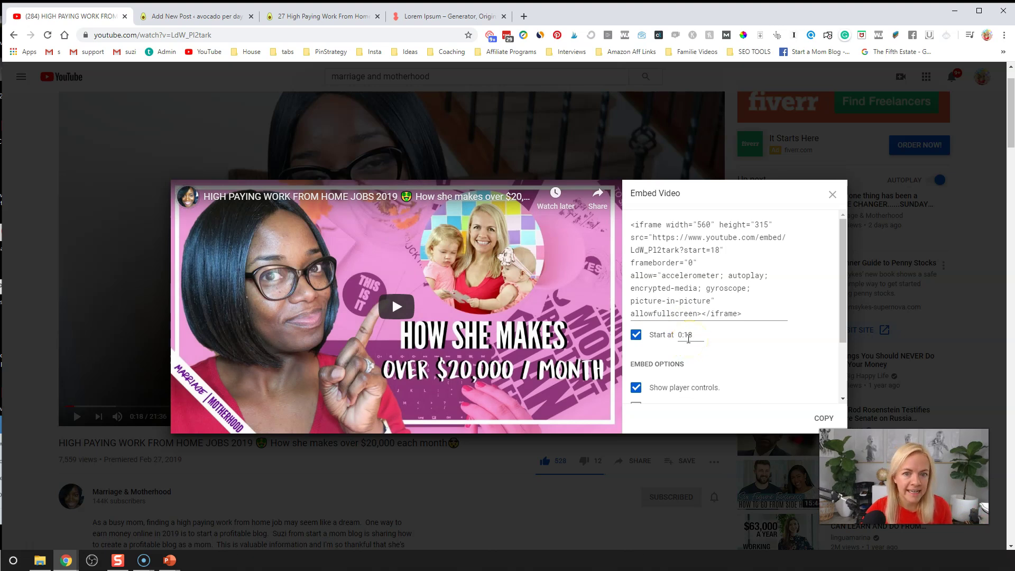
left_click(657, 335)
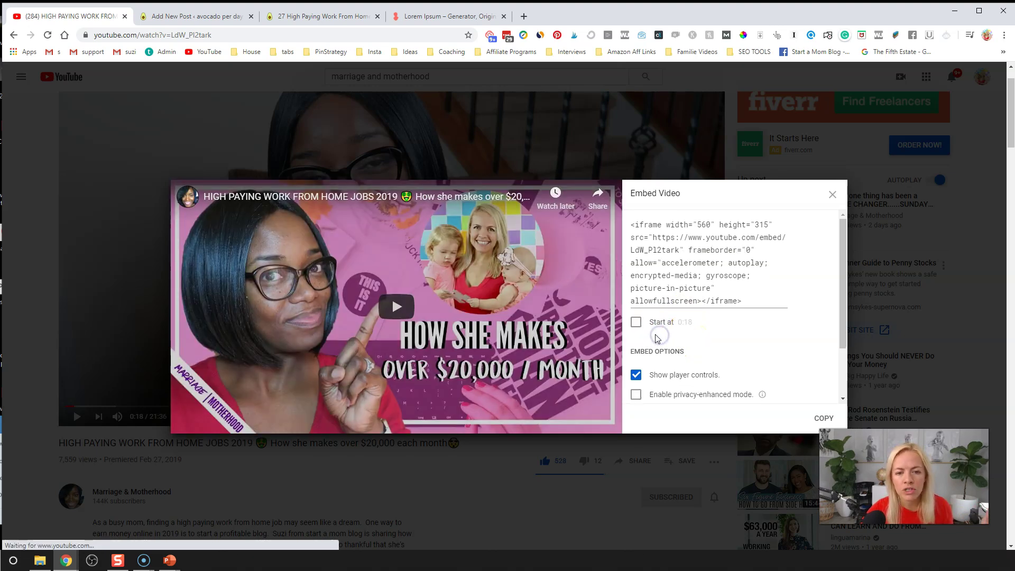
scroll(741, 368, "down", 2)
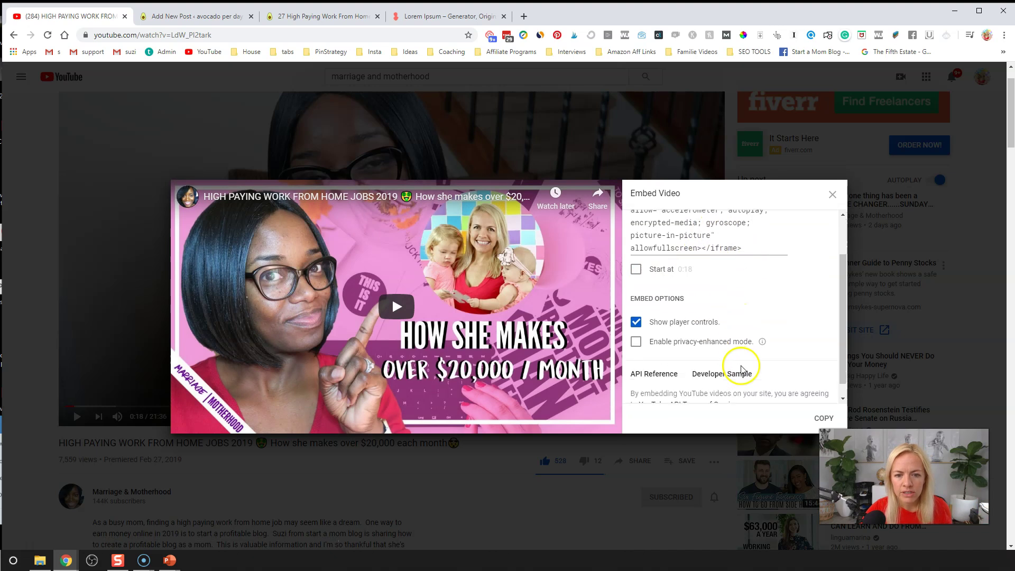
left_click(824, 418)
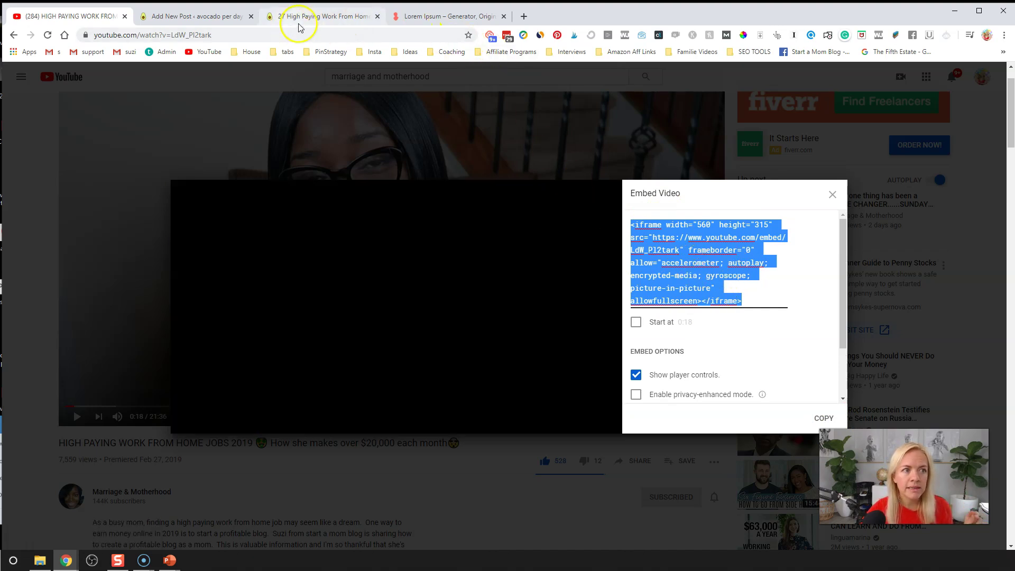
left_click(206, 22)
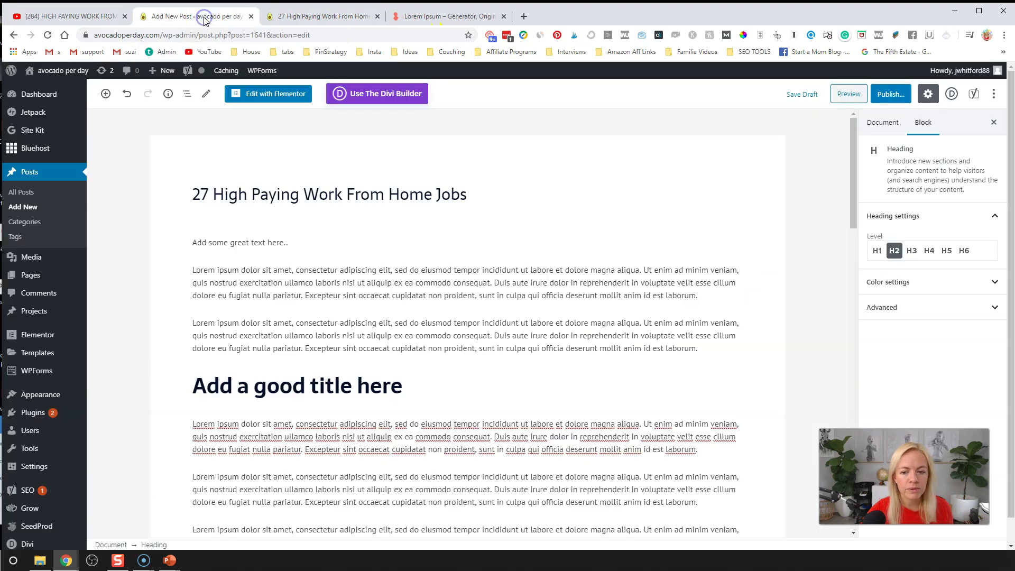
- Create an empty block below the paragraph under 'Add a good title here'
left_click(439, 313)
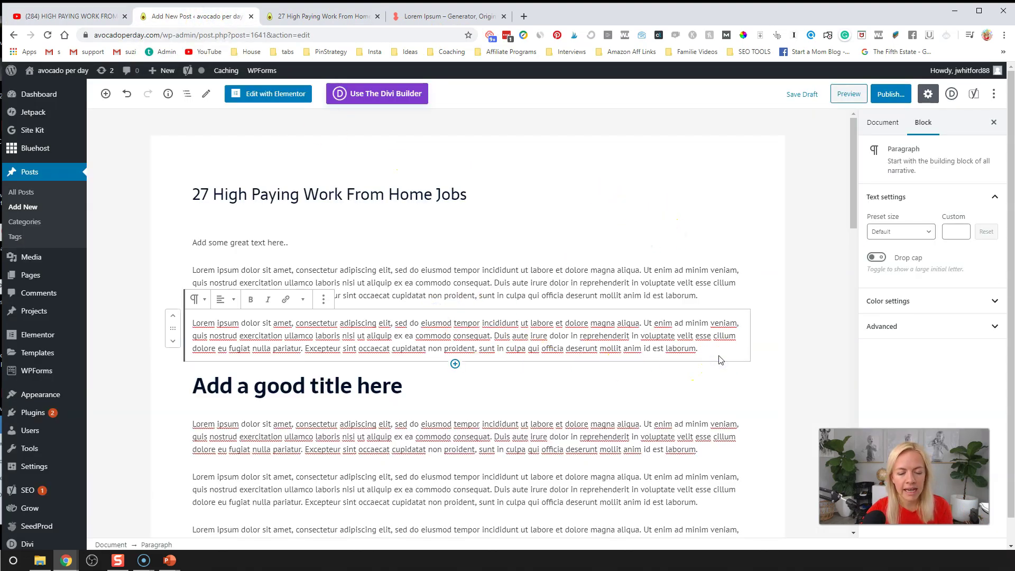
key("Return")
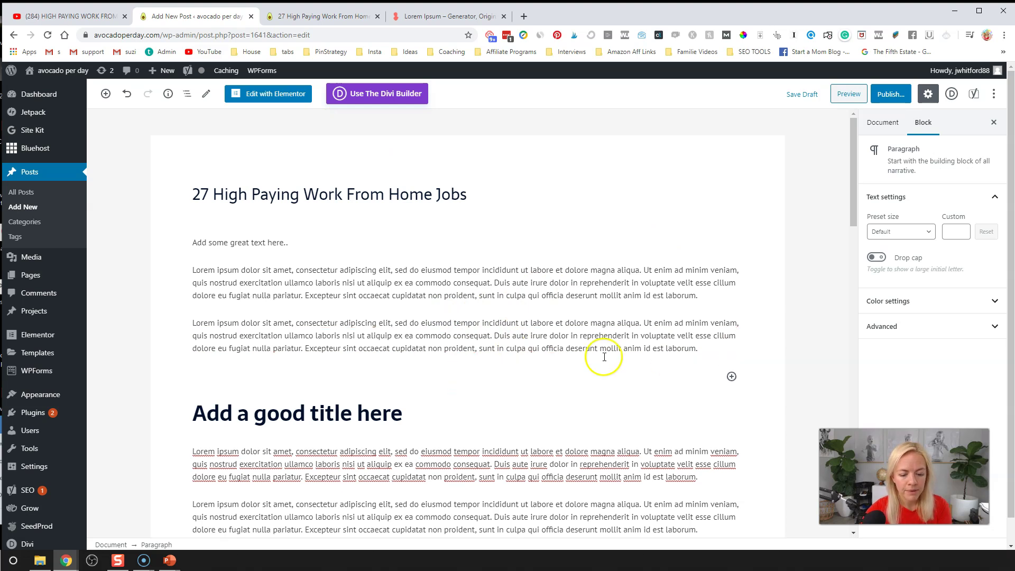
key("BackSpace")
scroll(510, 365, "down", 2)
left_click(709, 344)
key("Return")
scroll(540, 182, "up", 2)
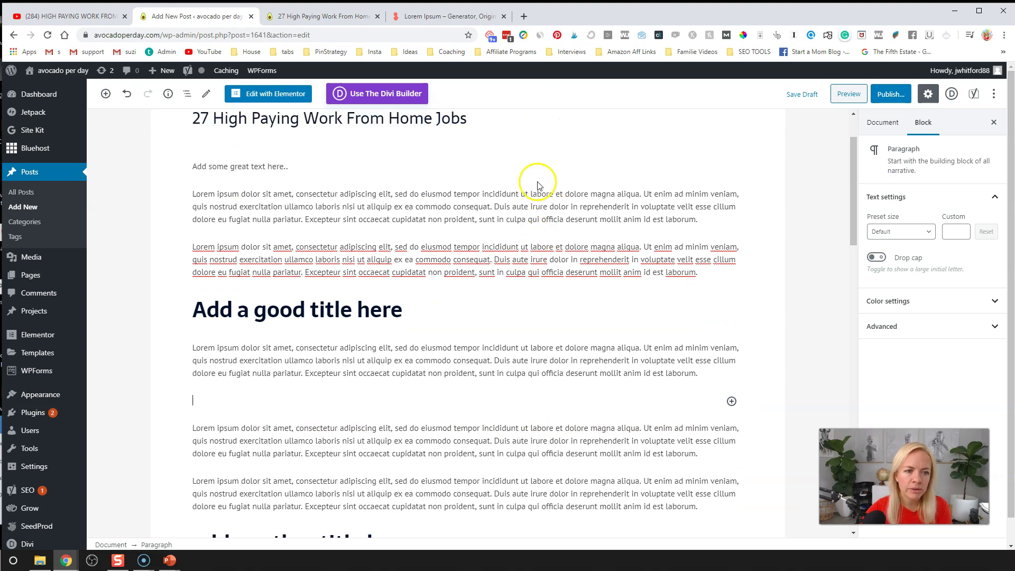
scroll(389, 310, "down", 2)
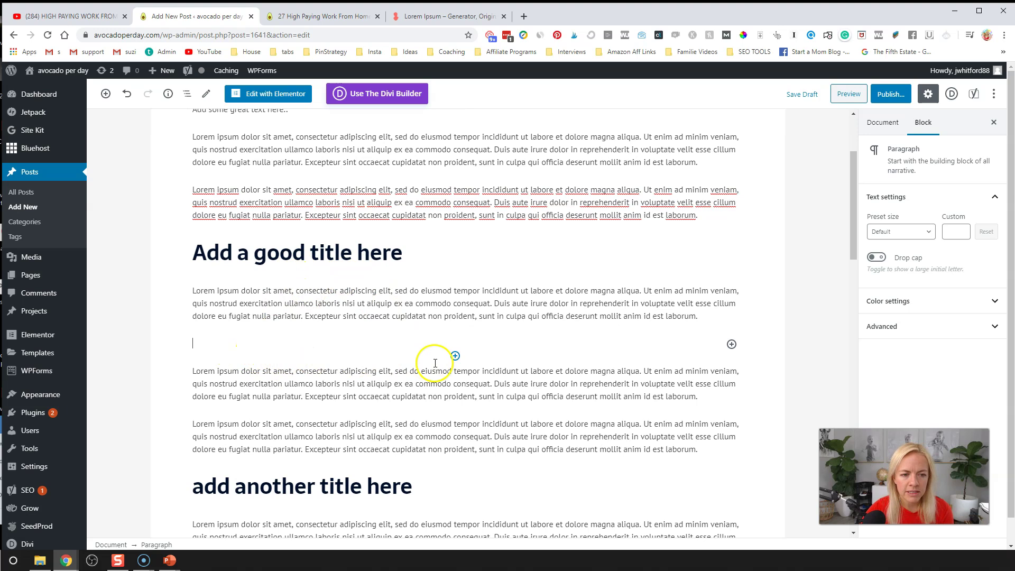
key("ctrl+z")
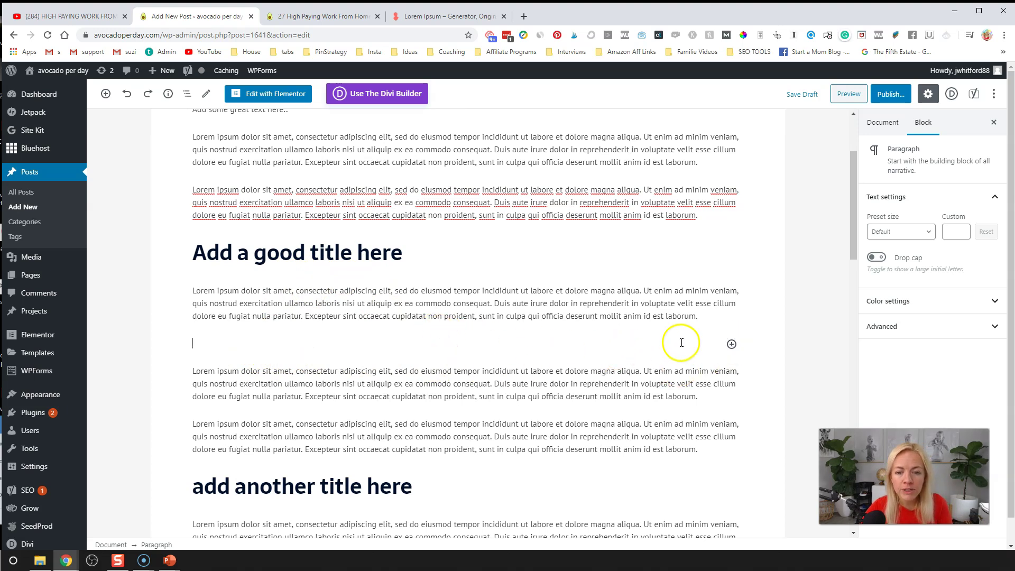
- Insert a Custom HTML block there and paste the YouTube embed code into it
left_click(732, 345)
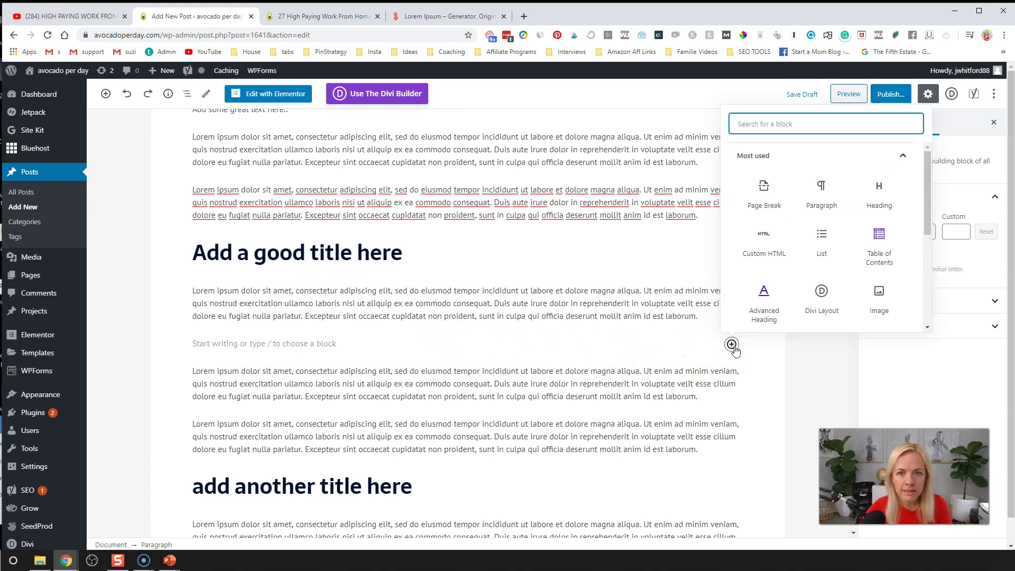
type("html")
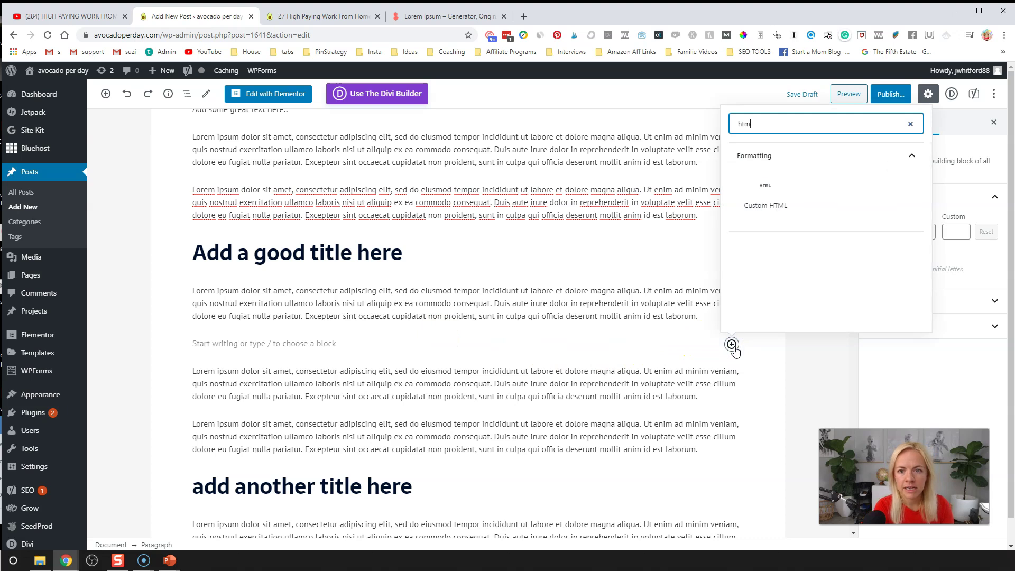
left_click(759, 195)
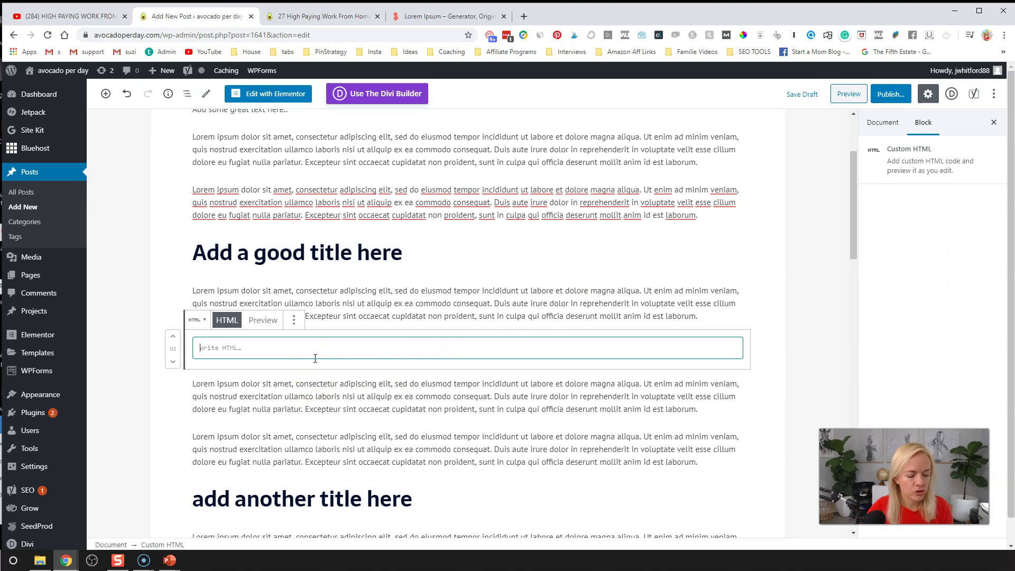
key("ctrl+v")
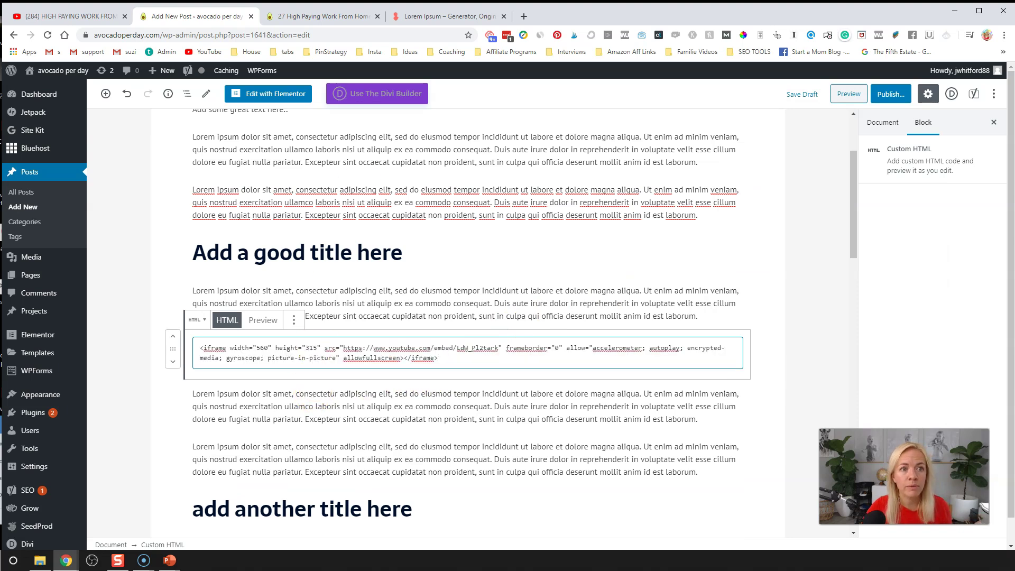
- Wrap the iframe embed code in <center> and </center> tags inside the Custom HTML block
left_click(81, 19)
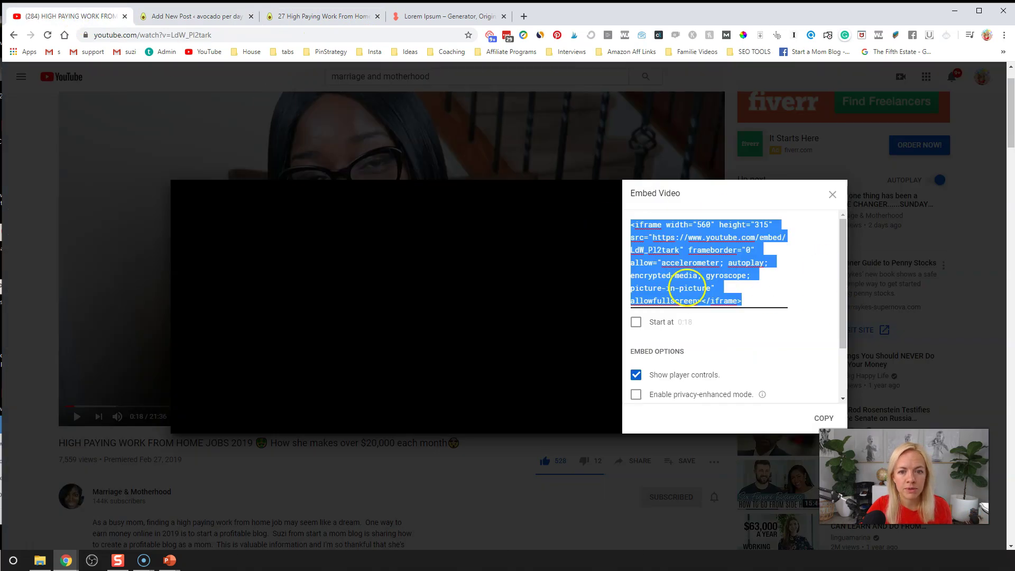
left_click(191, 20)
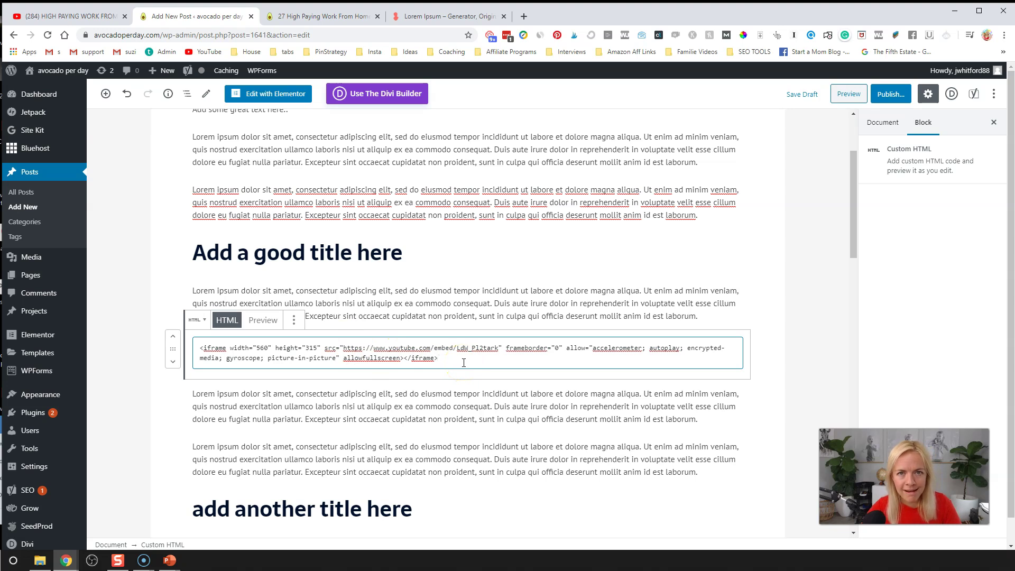
type("</center>")
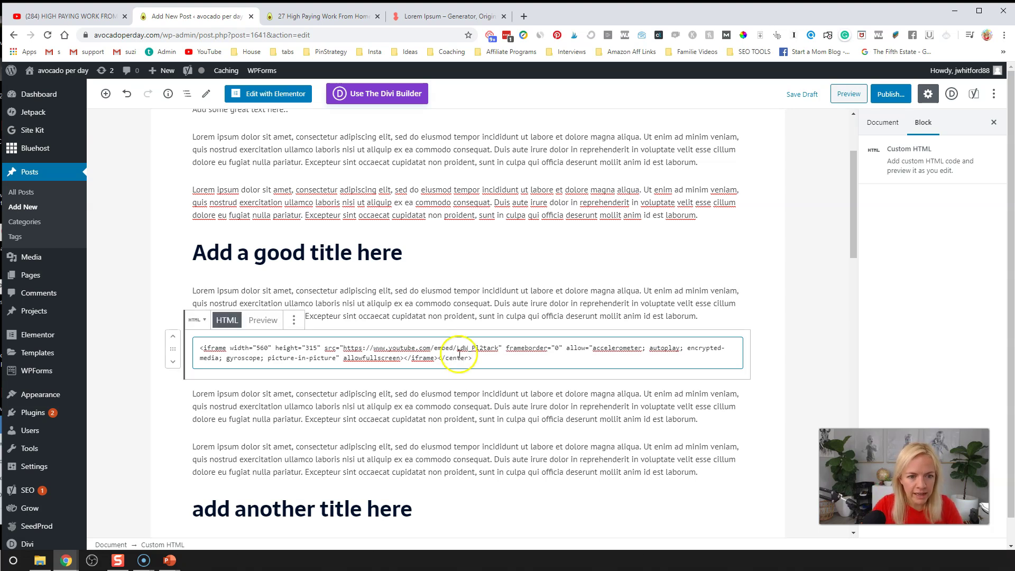
left_click(200, 348)
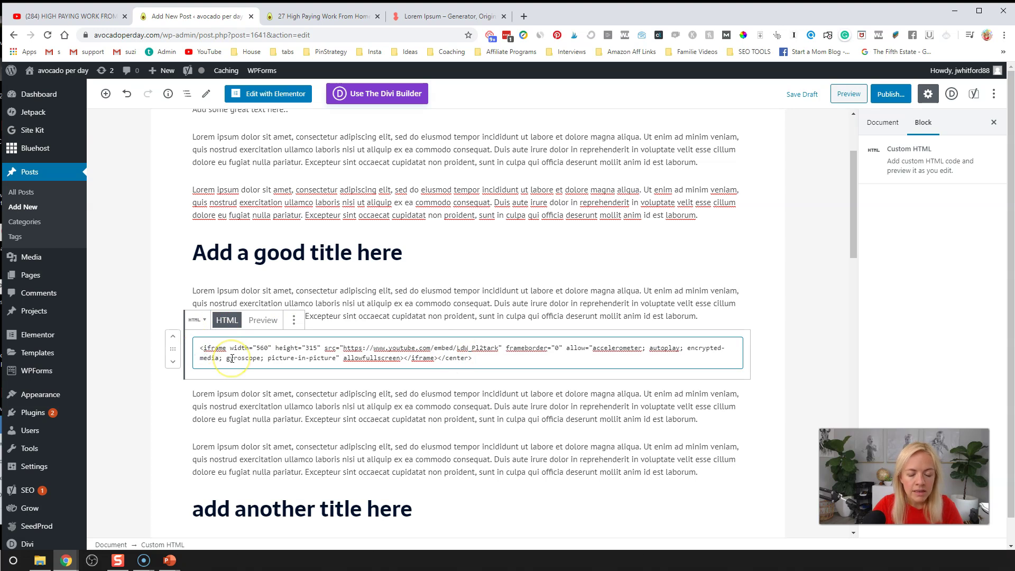
type("<")
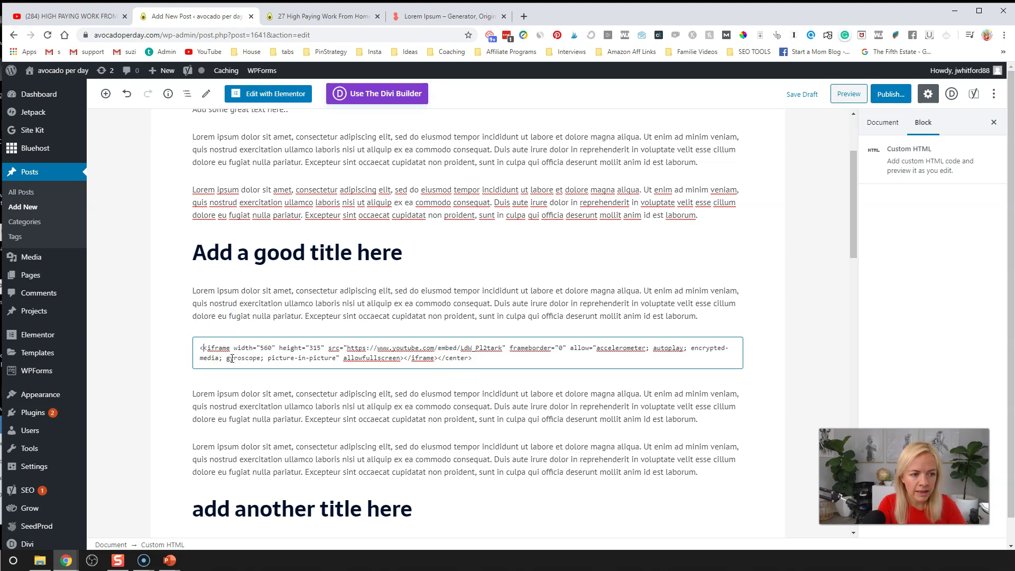
type("center>")
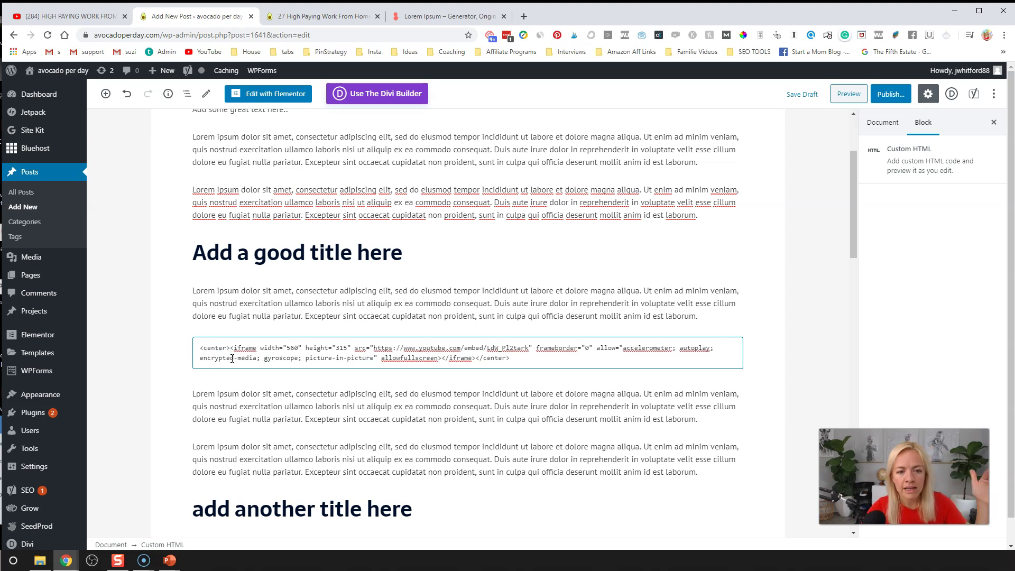
left_click_drag(230, 348, 197, 344)
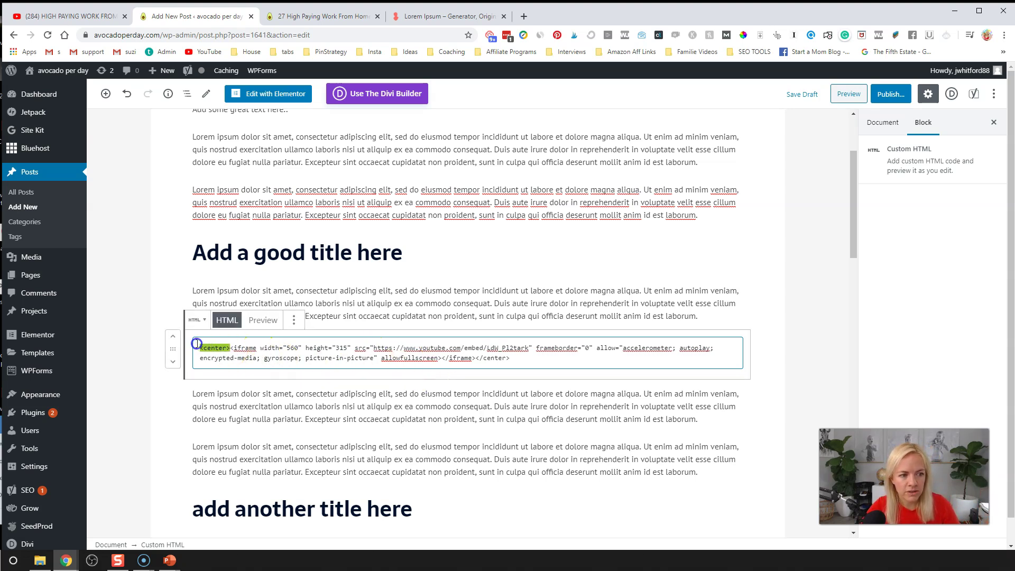
left_click_drag(512, 359, 482, 359)
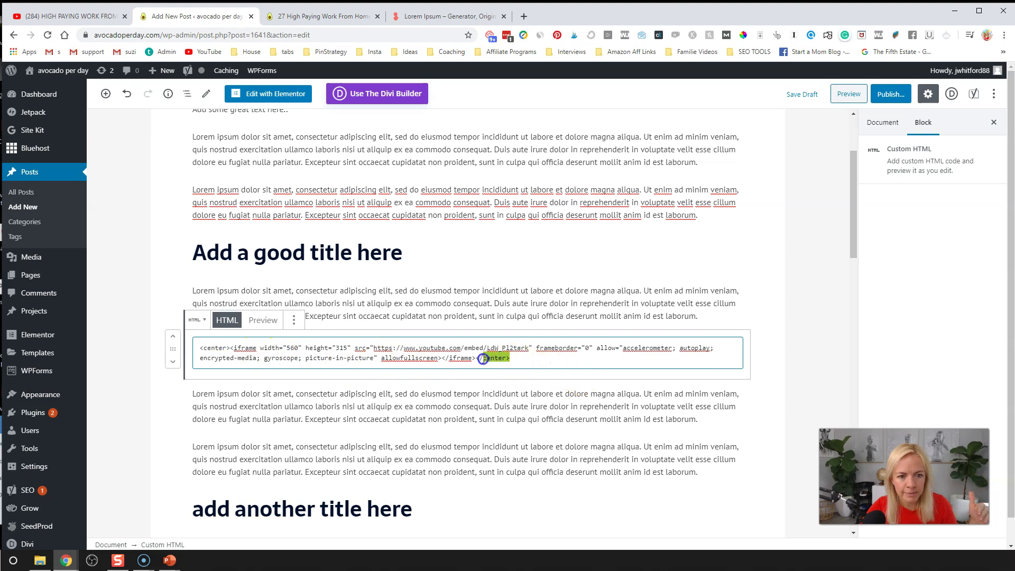
left_click(484, 360)
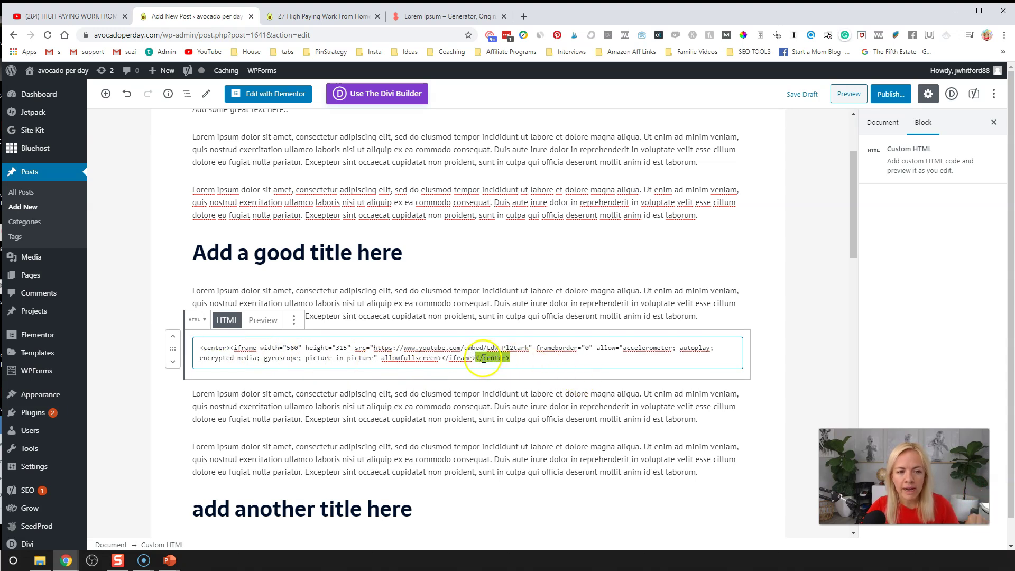
left_click(276, 324)
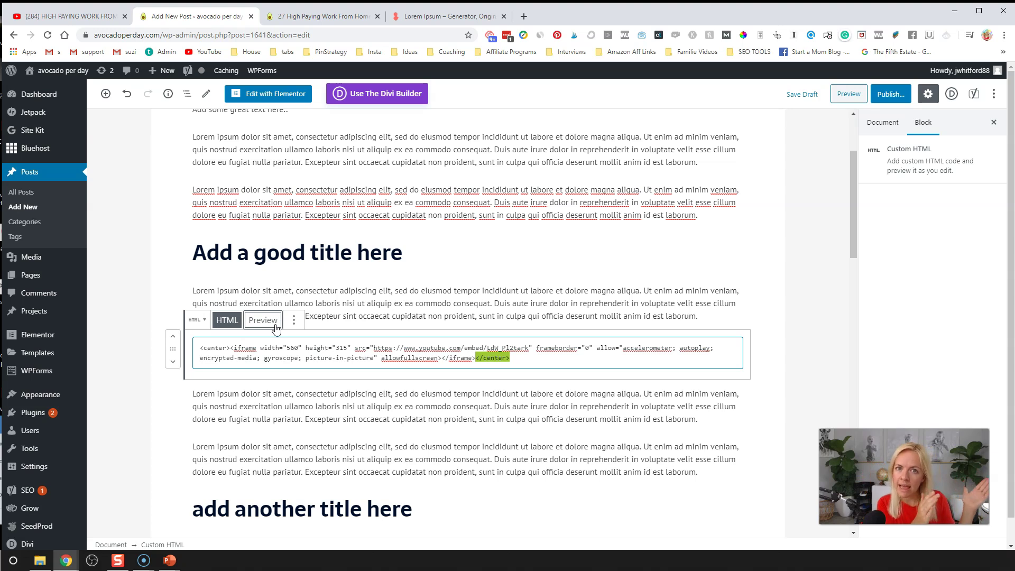
- Render the embedded video in the Custom HTML block's preview, then open a full post preview
left_click(275, 324)
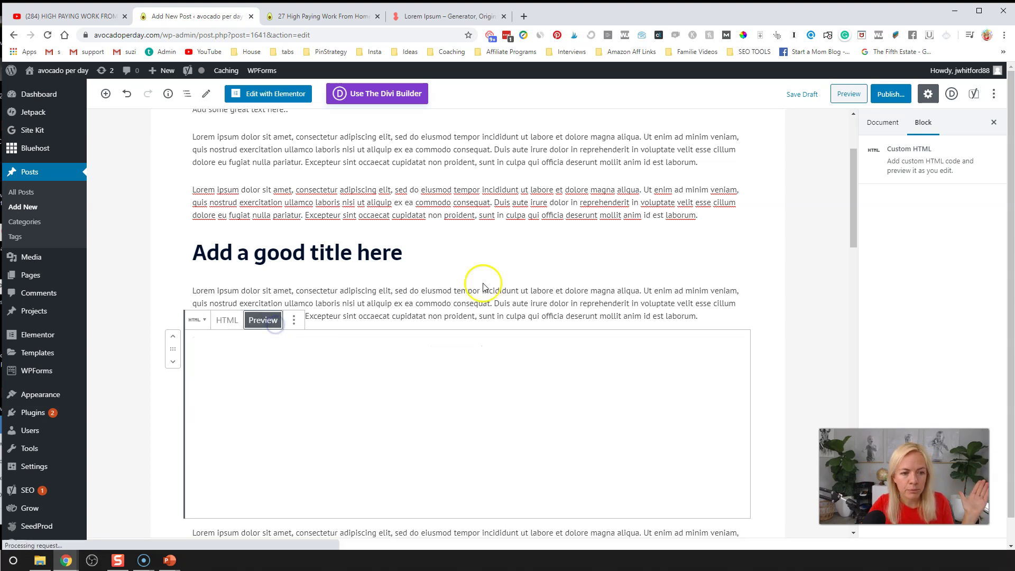
scroll(571, 267, "down", 1)
scroll(675, 305, "down", 1)
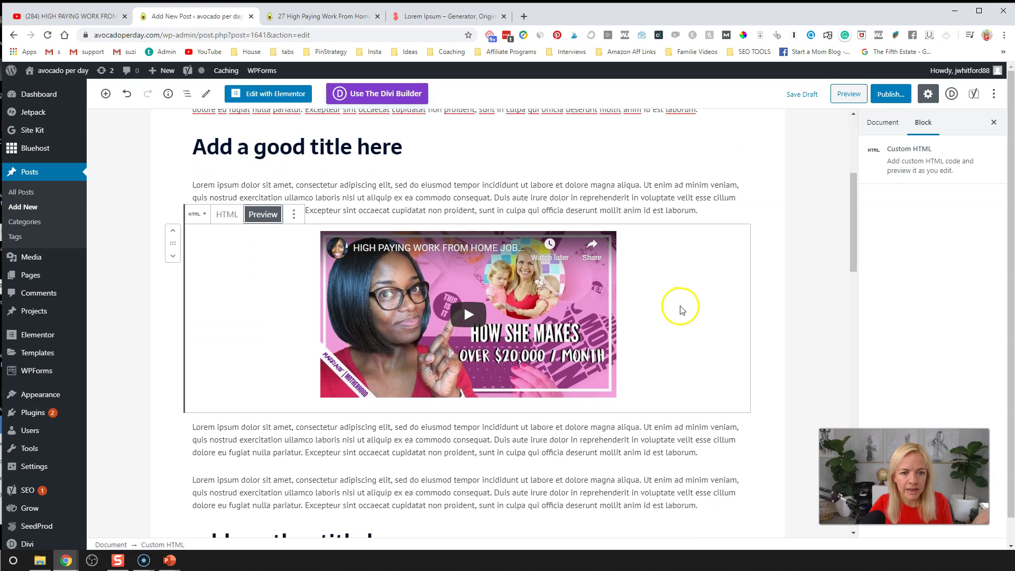
scroll(681, 309, "up", 1)
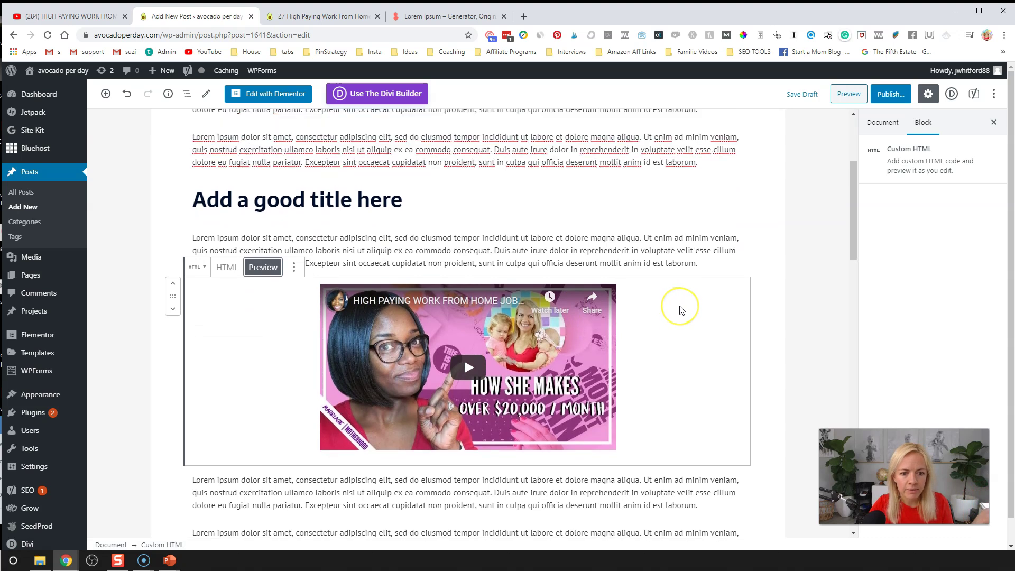
left_click(847, 96)
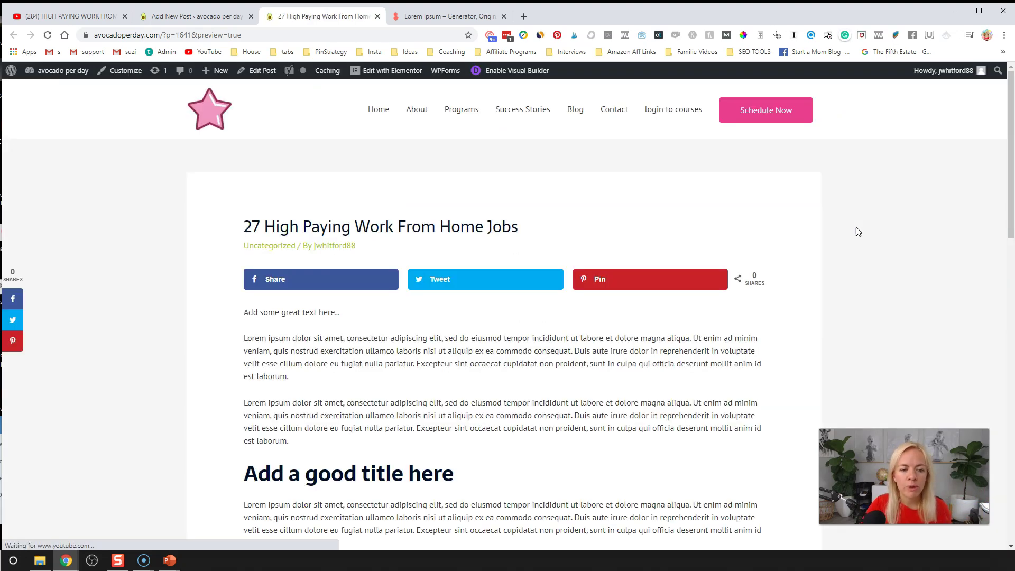
- Check the preview's embedded YouTube video under 'Add a good title here', then return to the post editor
scroll(856, 231, "down", 6)
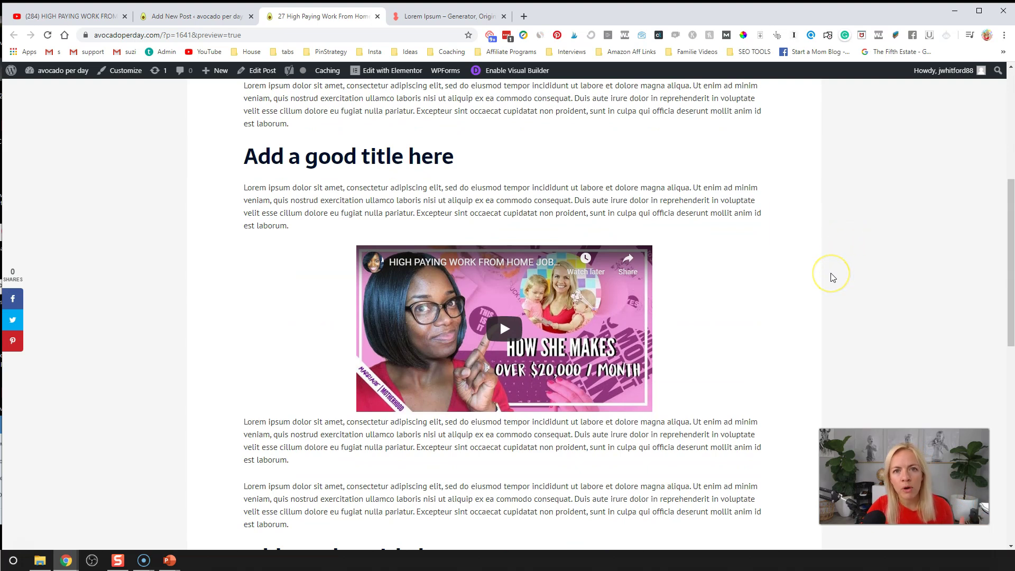
left_click(830, 279)
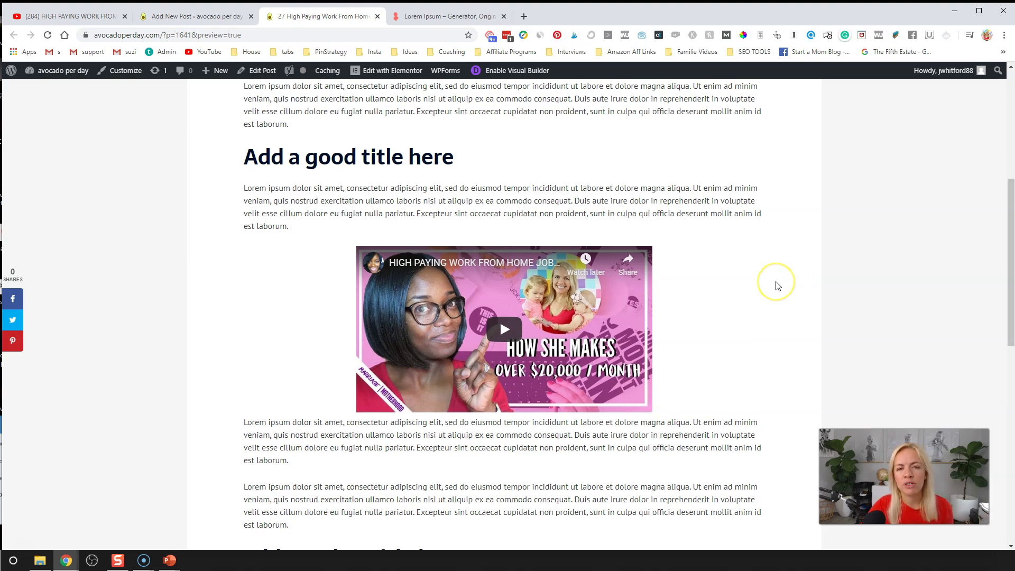
scroll(777, 284, "up", 1)
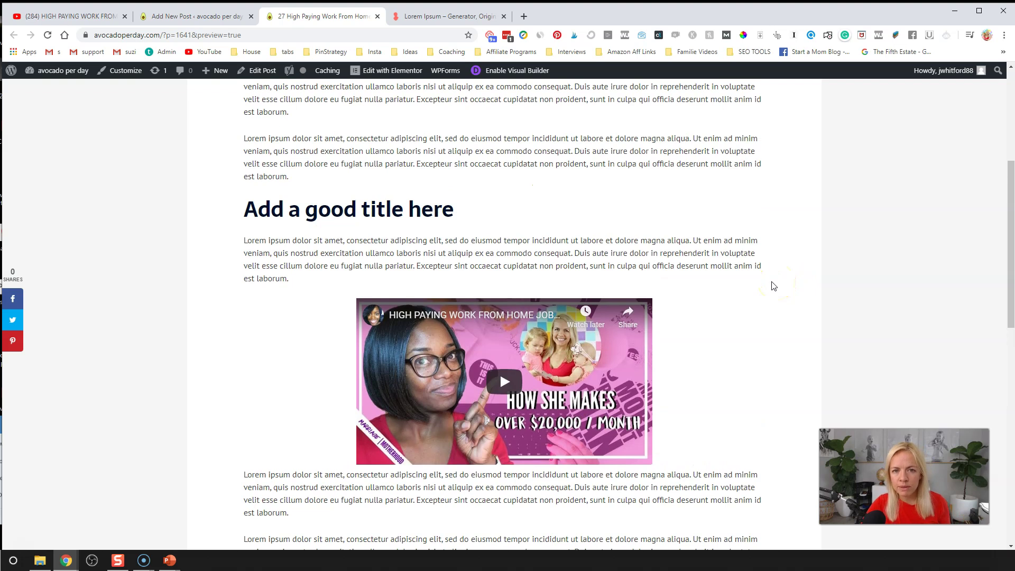
left_click(753, 303)
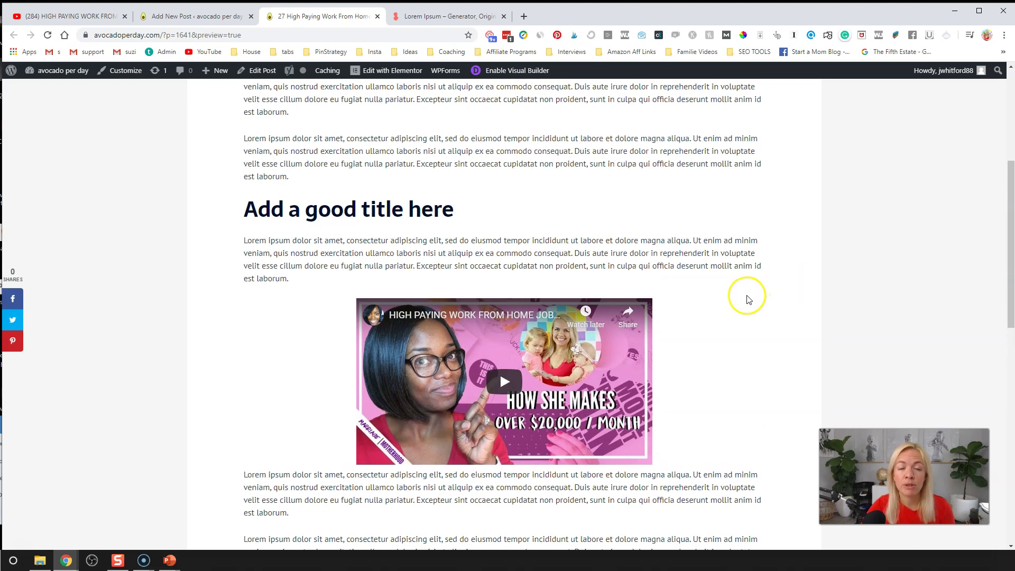
scroll(746, 381, "down", 2)
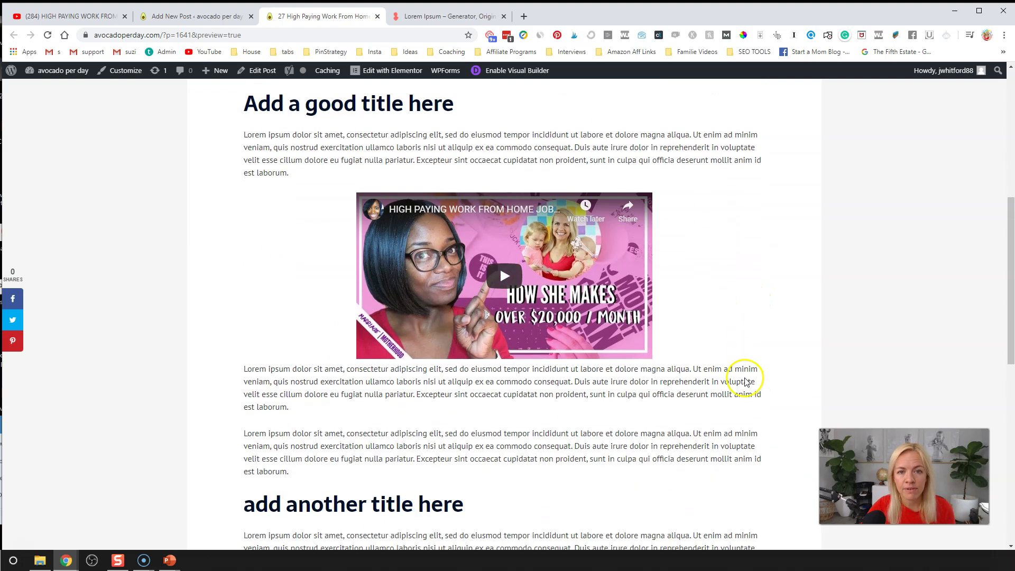
scroll(745, 377, "down", 1)
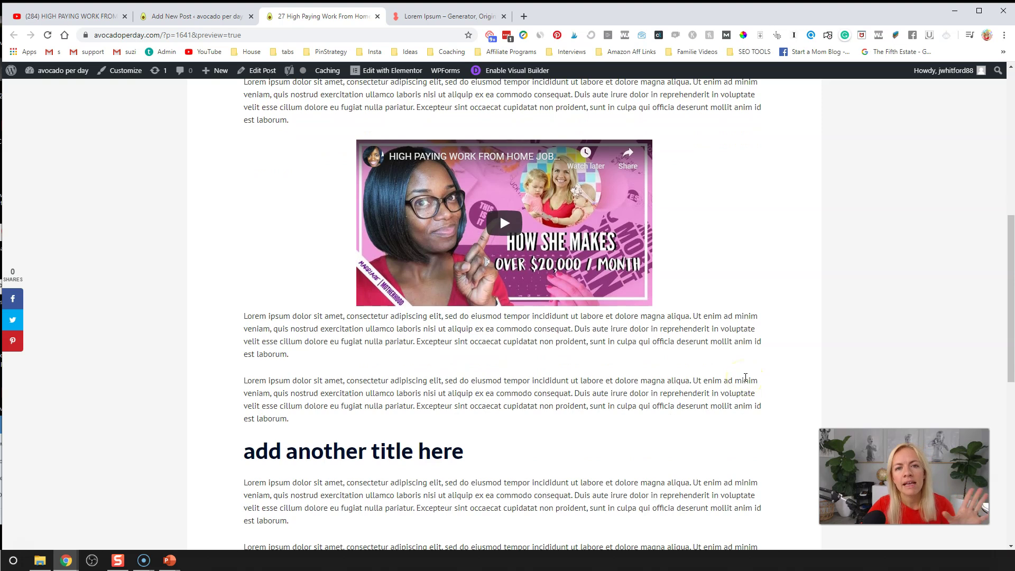
scroll(747, 379, "down", 2)
scroll(747, 379, "up", 2)
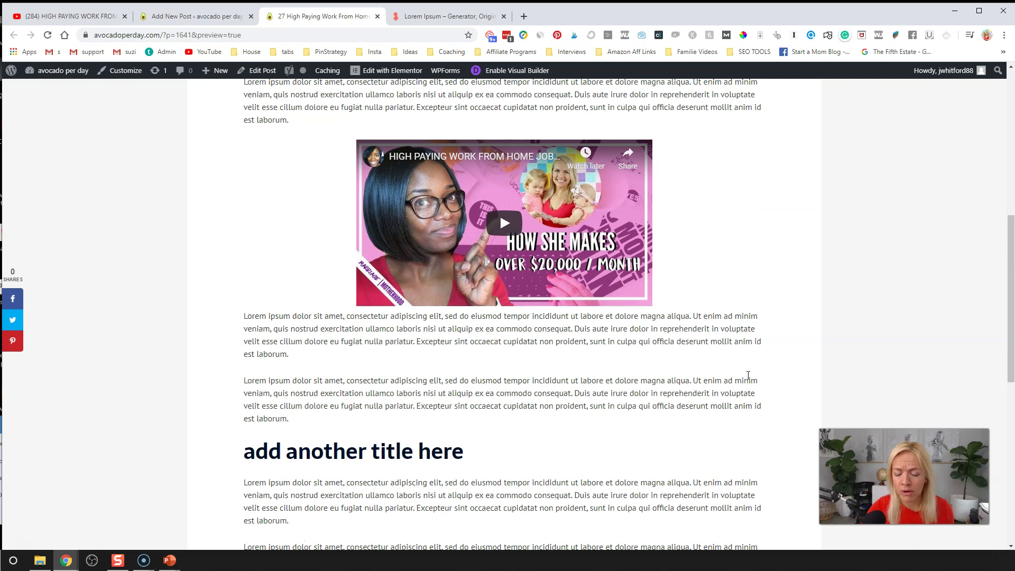
scroll(497, 243, "up", 1)
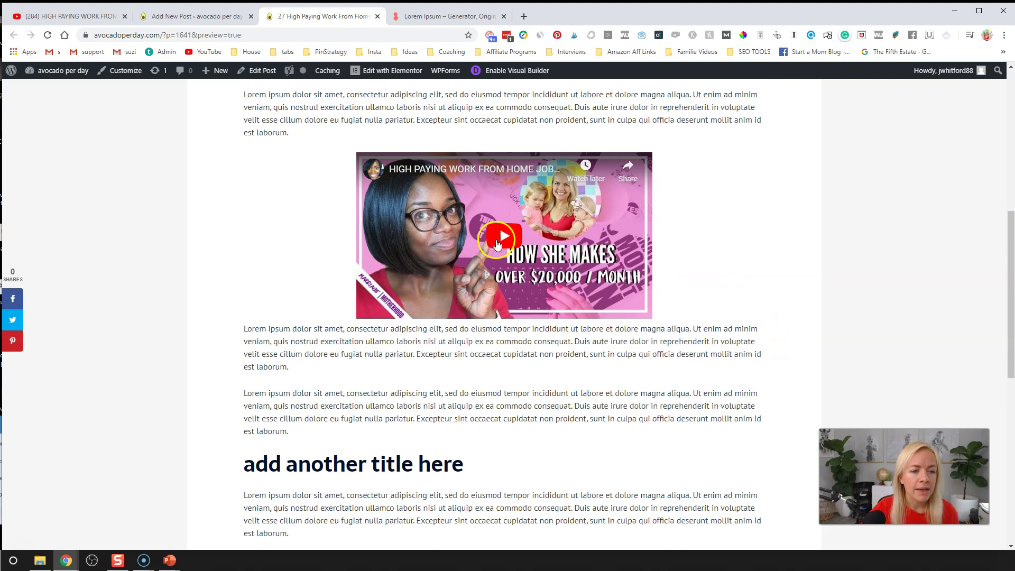
scroll(497, 243, "up", 5)
scroll(430, 163, "down", 2)
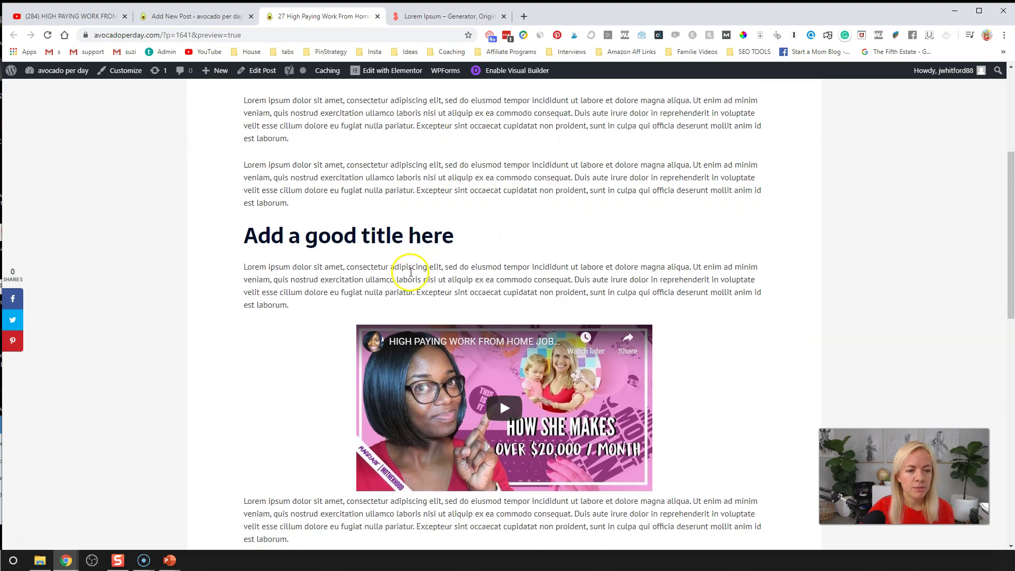
scroll(411, 272, "down", 3)
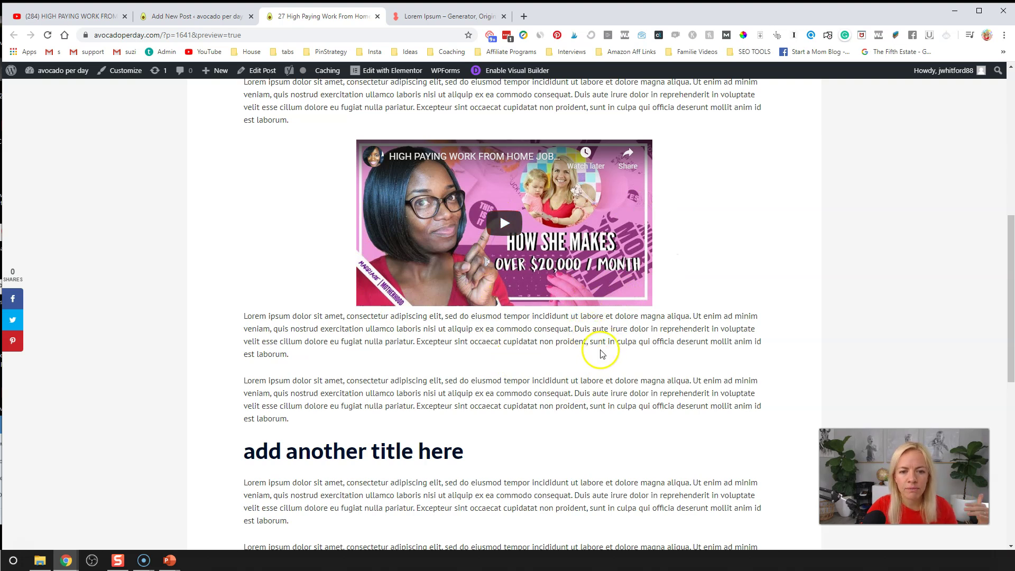
scroll(606, 345, "down", 8)
scroll(601, 347, "up", 7)
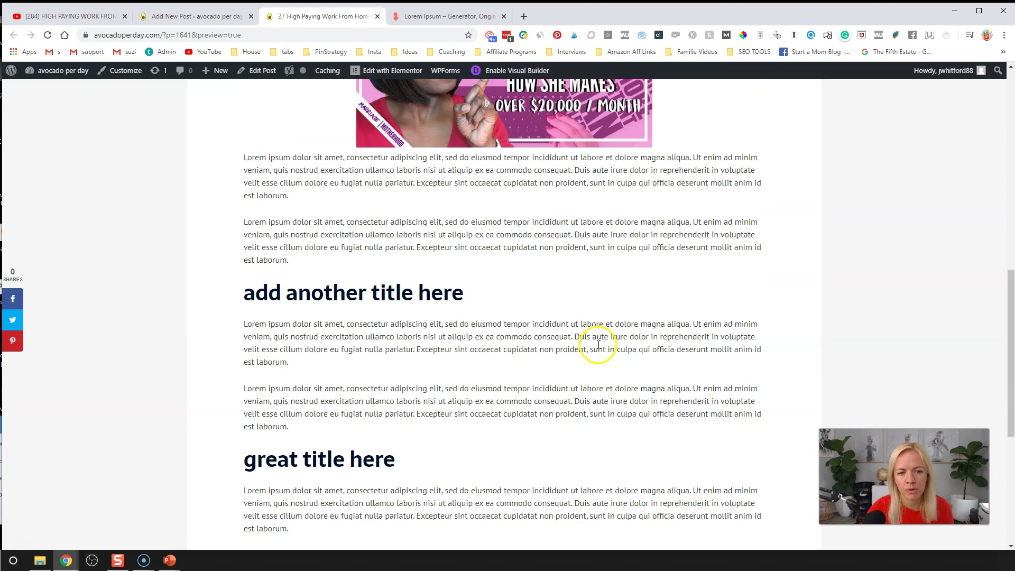
scroll(620, 442, "down", 2)
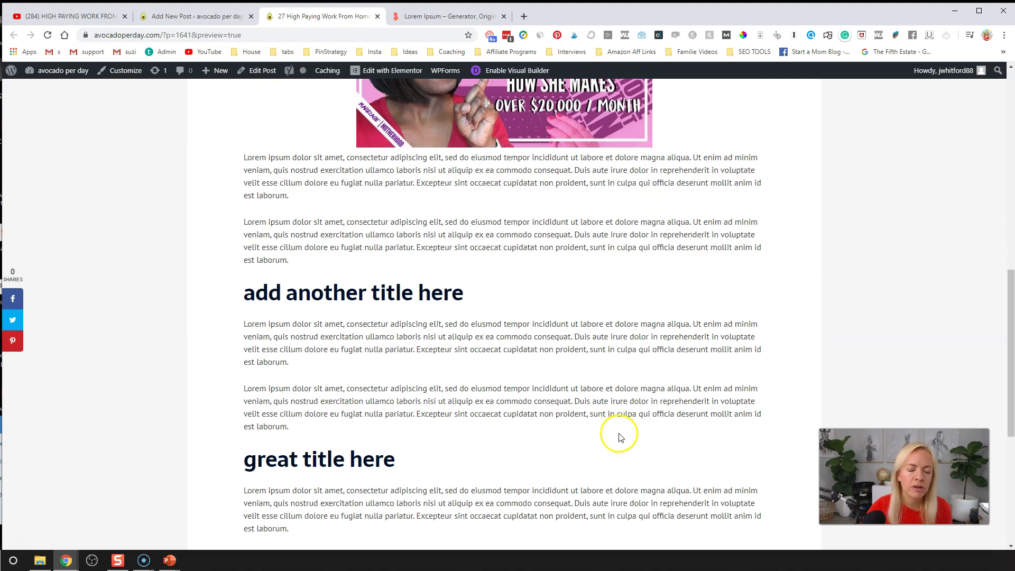
scroll(619, 439, "up", 5)
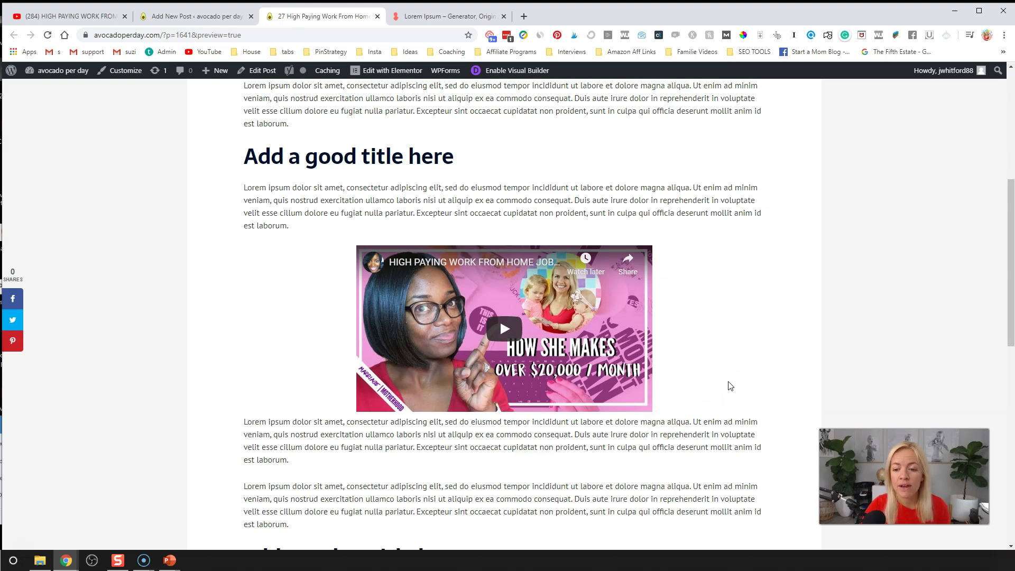
scroll(724, 369, "up", 2)
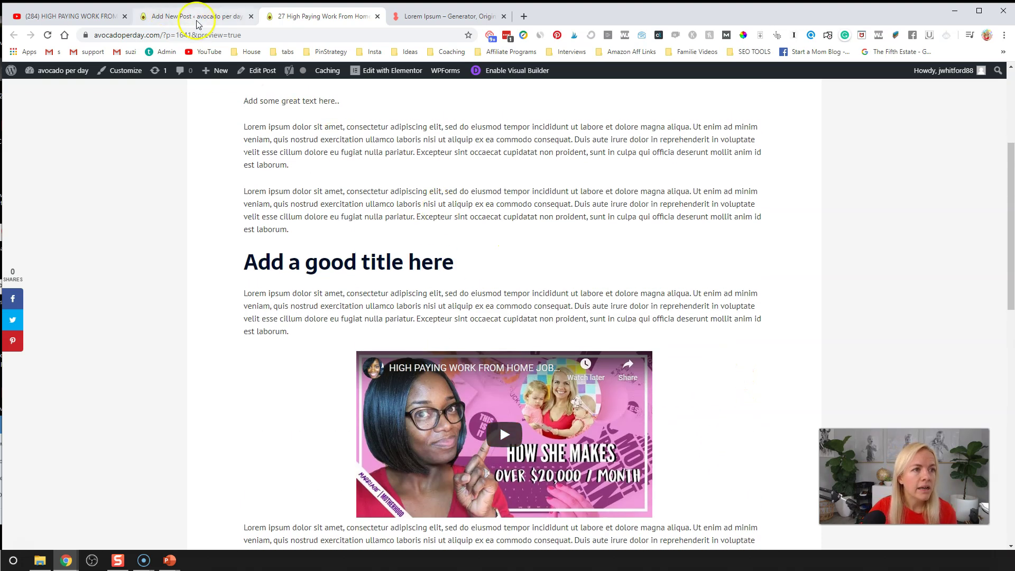
left_click(197, 20)
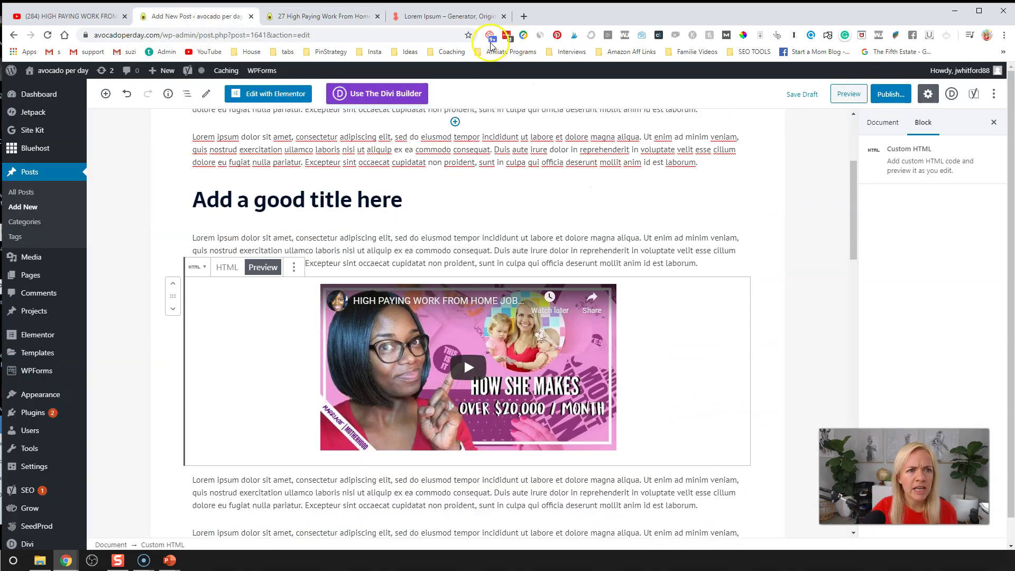
- On the YouTube page, close the Embed dialog and copy the embed code from the player menu
left_click(66, 17)
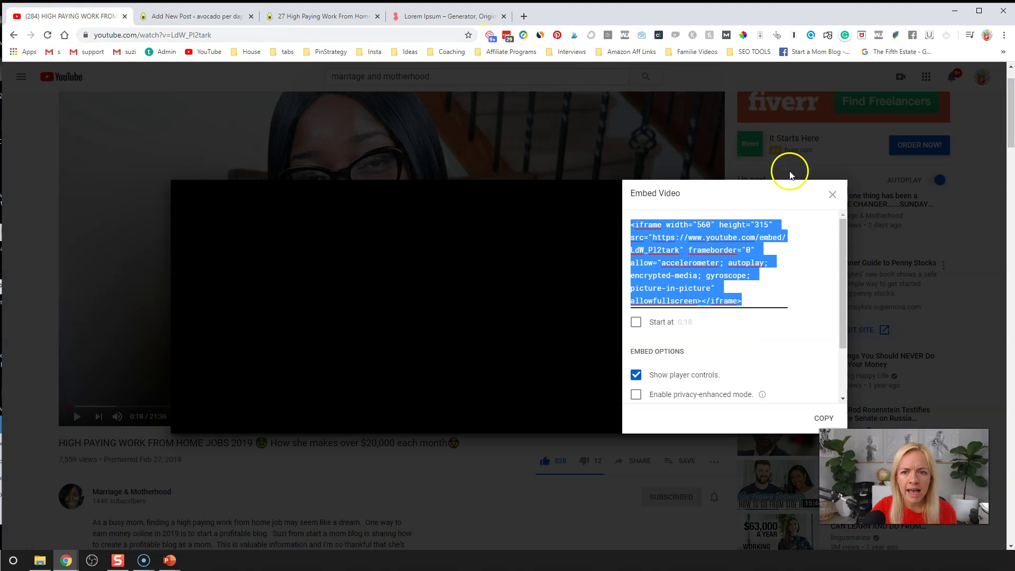
left_click(833, 195)
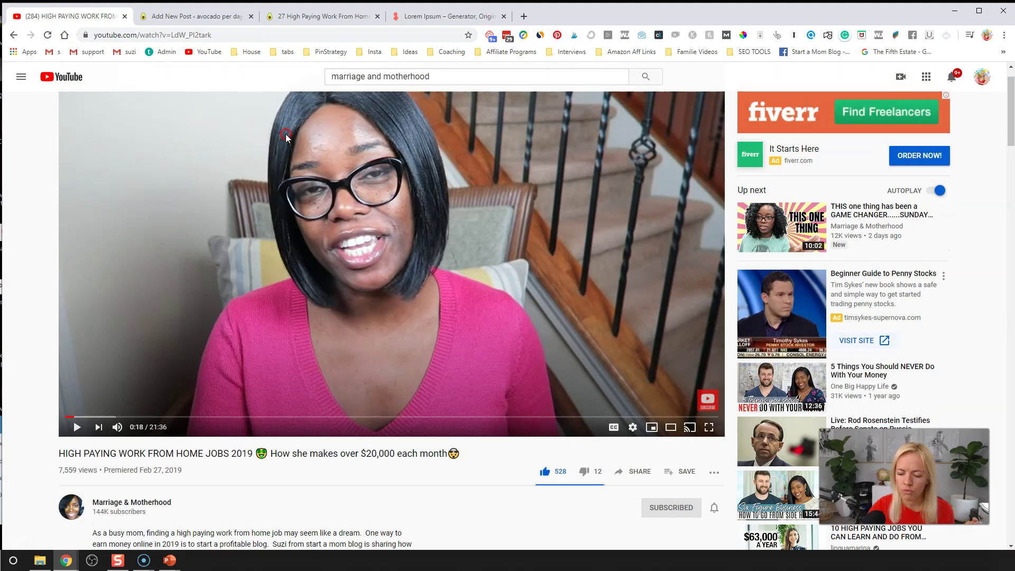
right_click(286, 137)
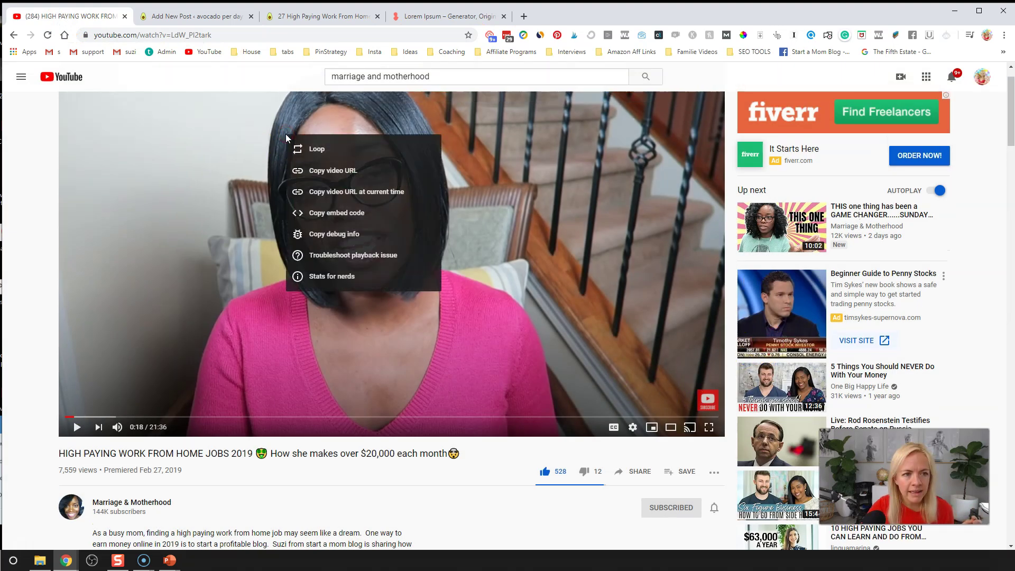
left_click(352, 214)
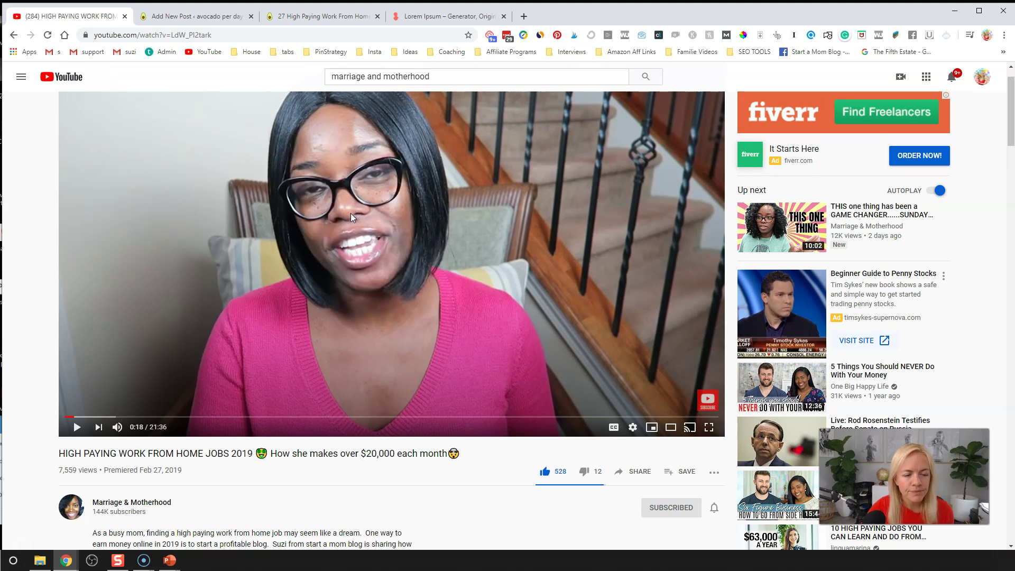
left_click(642, 472)
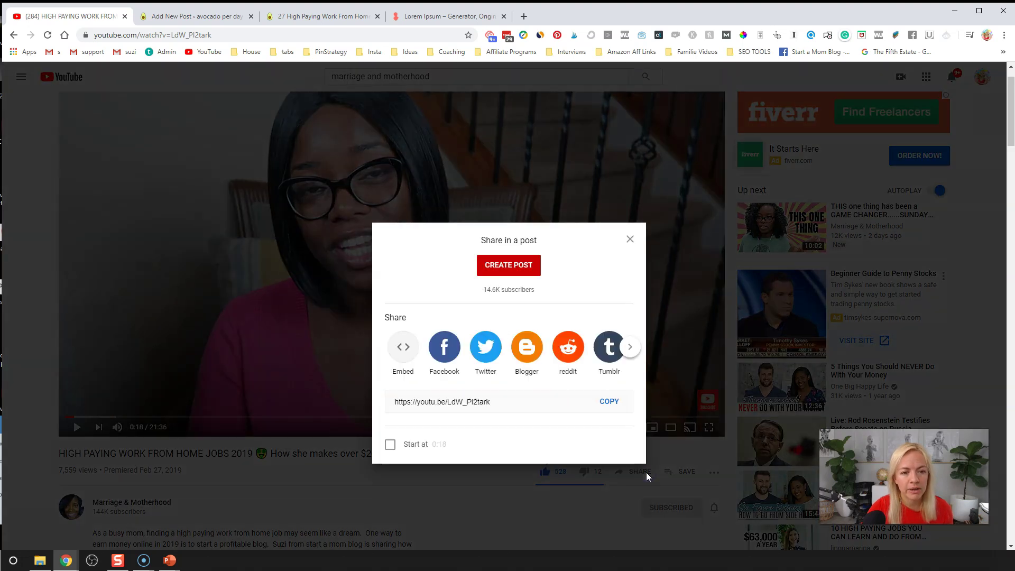
left_click(403, 315)
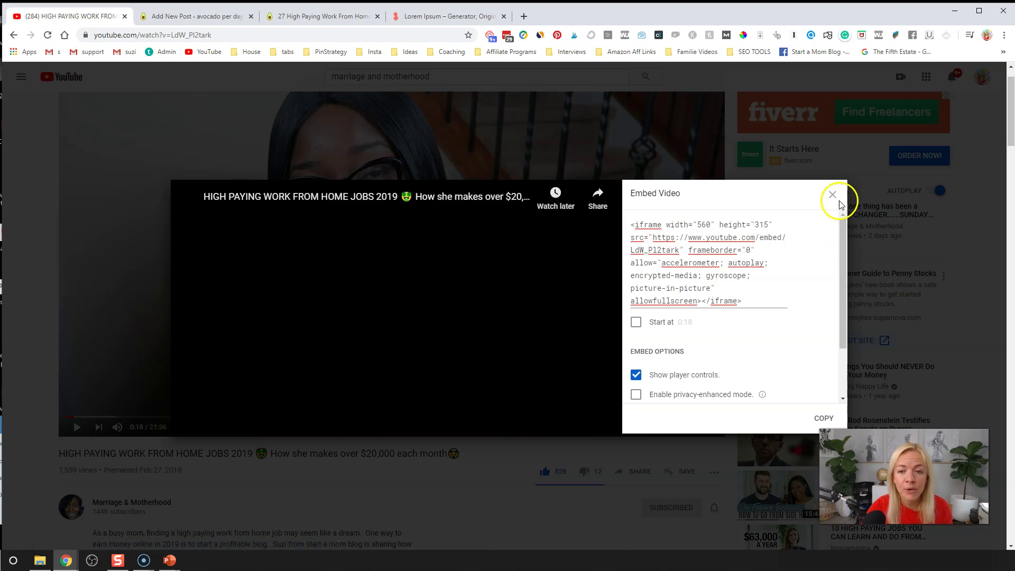
left_click(834, 194)
- Copy the embed code again from the video's right-click menu and return to the WordPress editor
right_click(439, 139)
right_click(448, 130)
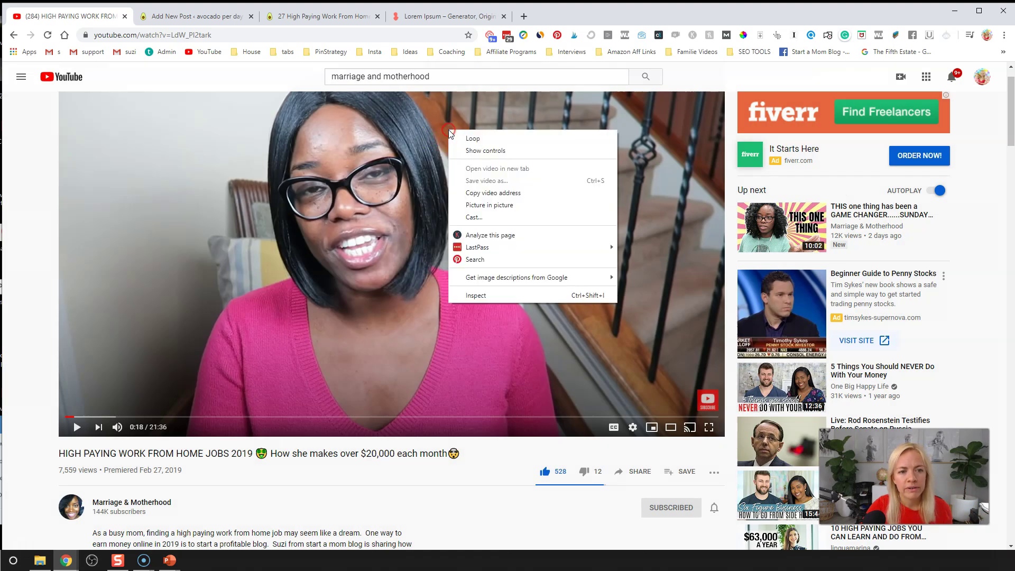
left_click(422, 146)
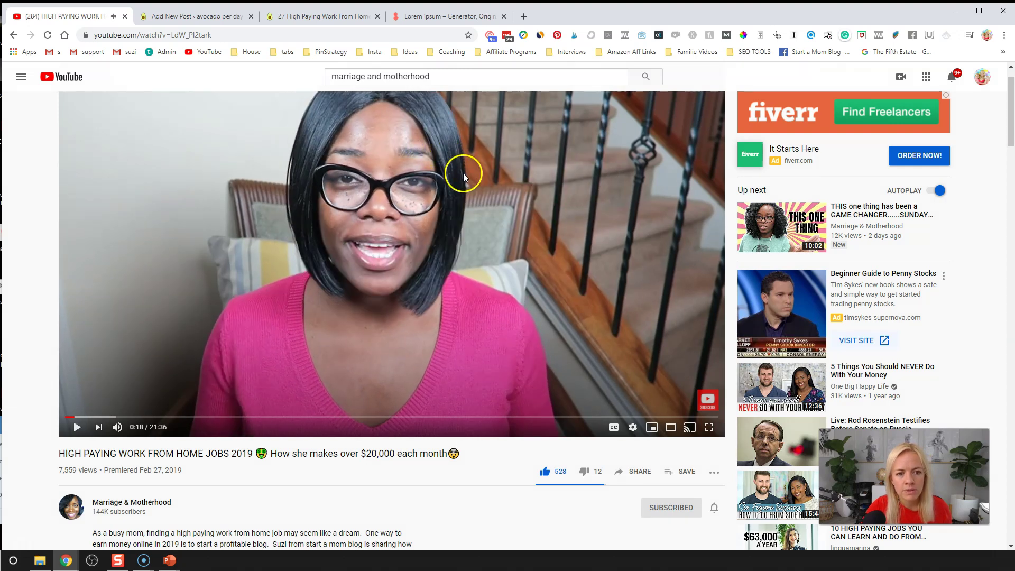
right_click(463, 173)
right_click(473, 203)
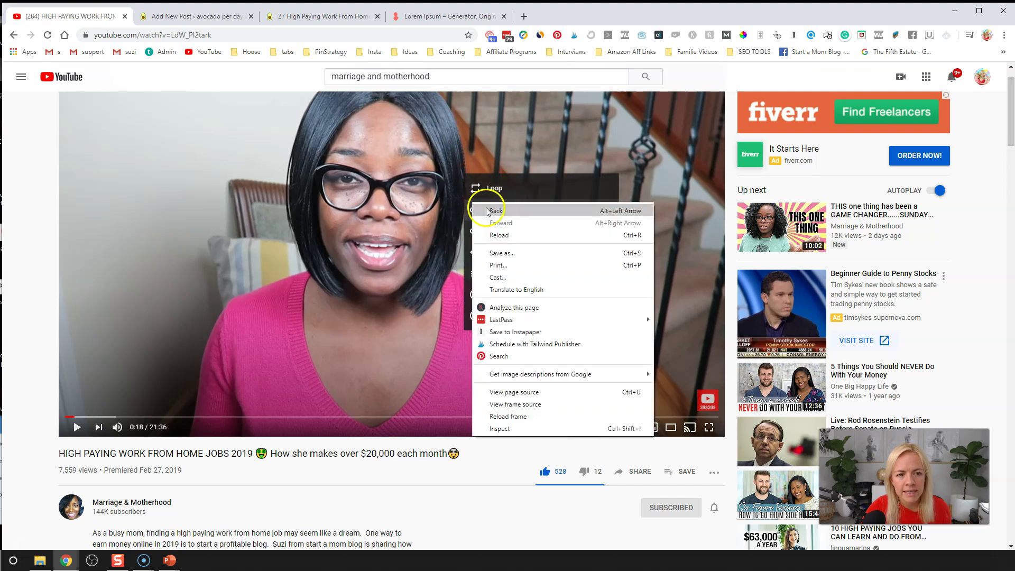
left_click(661, 32)
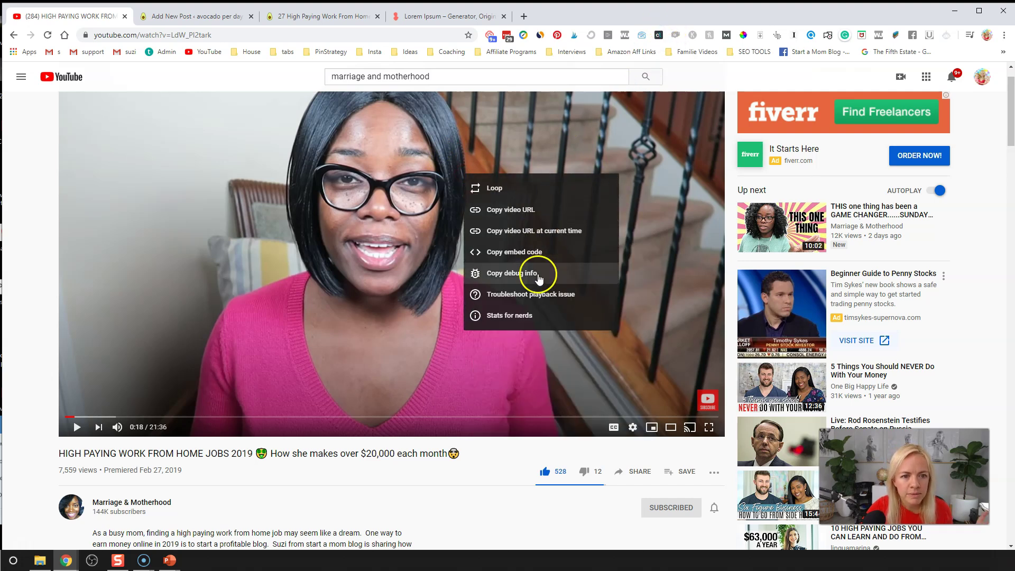
left_click(538, 258)
left_click(229, 16)
- Paste the YouTube iframe code into a new block below the 'add another title here' paragraph, then preview the rendered video
scroll(521, 351, "down", 6)
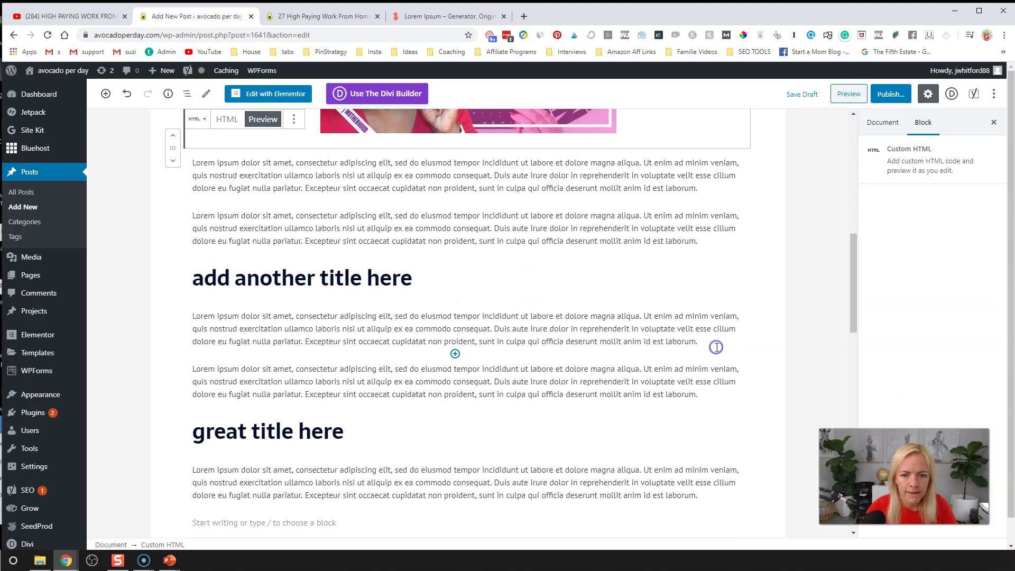
left_click(717, 347)
key("Return")
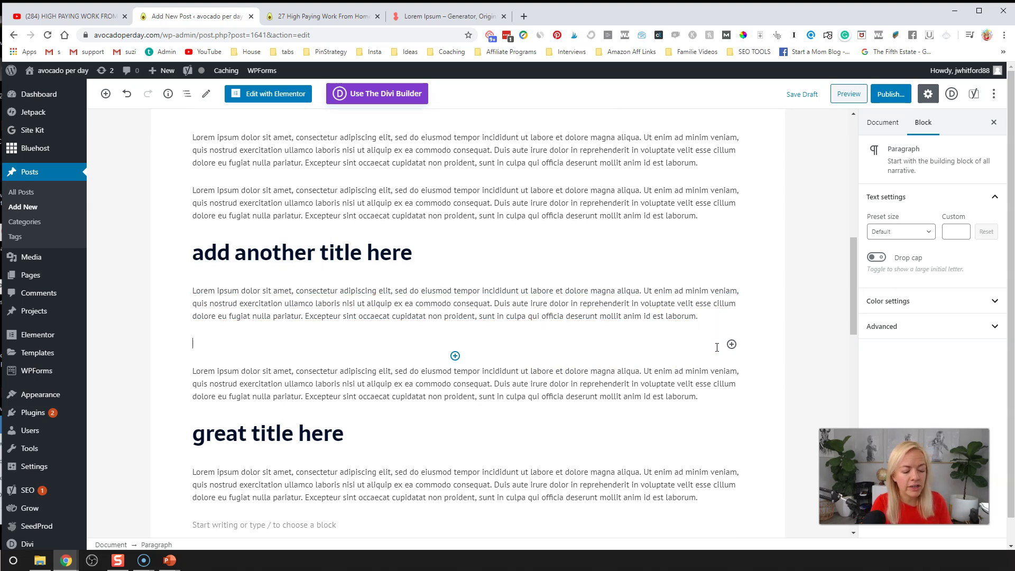
key("ctrl+v")
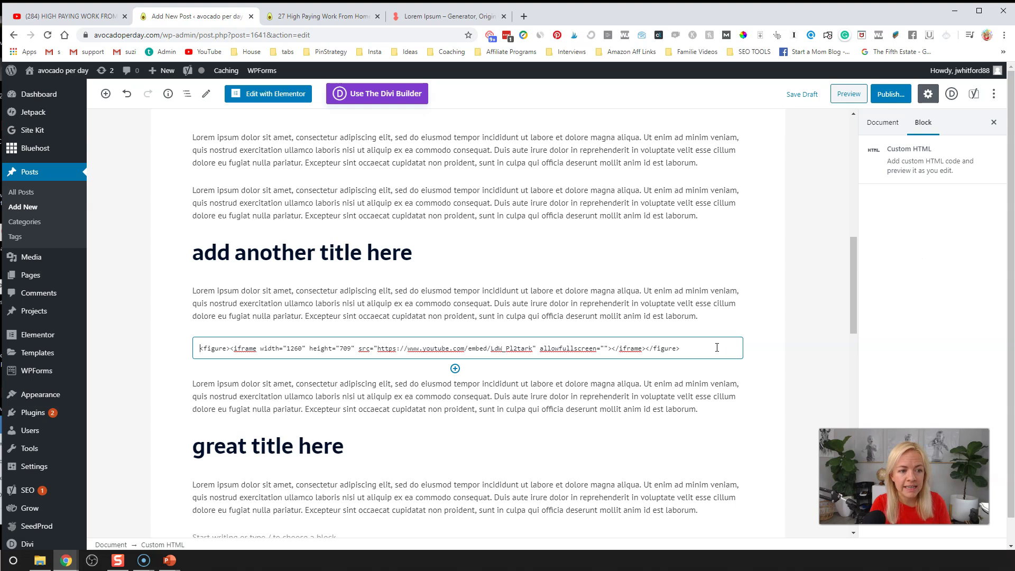
mouse_move(716, 349)
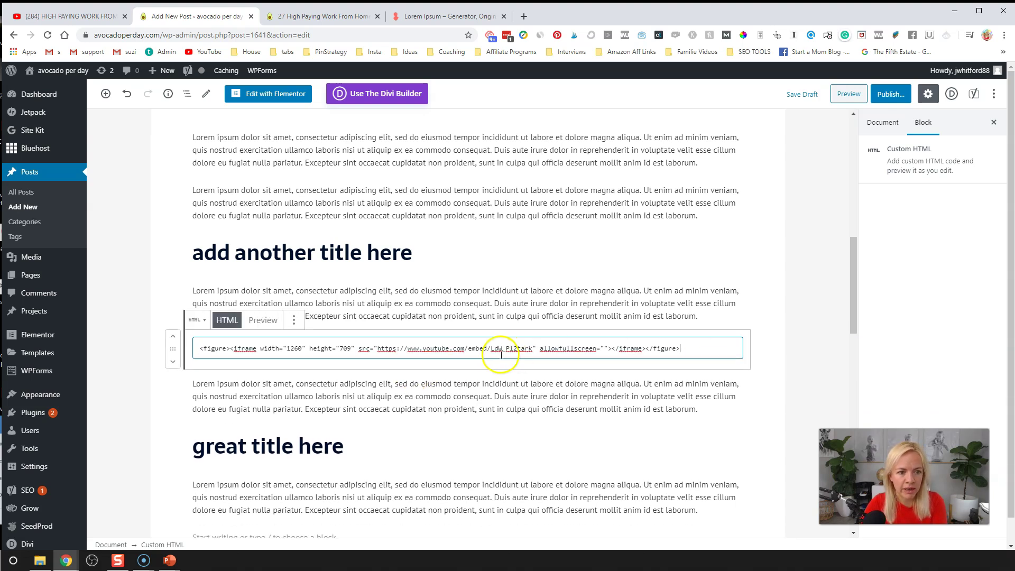
left_click(259, 322)
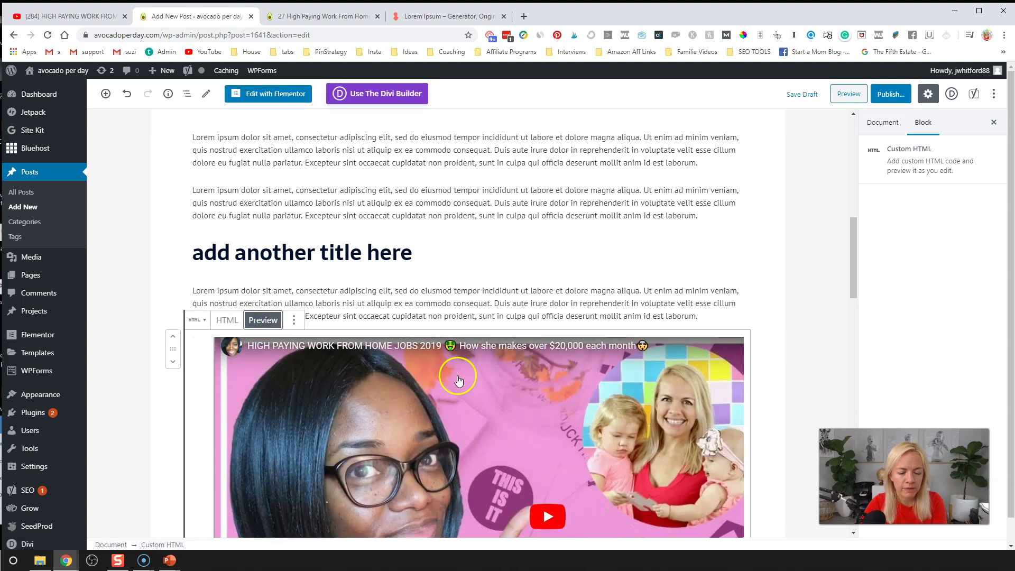
scroll(594, 269, "down", 7)
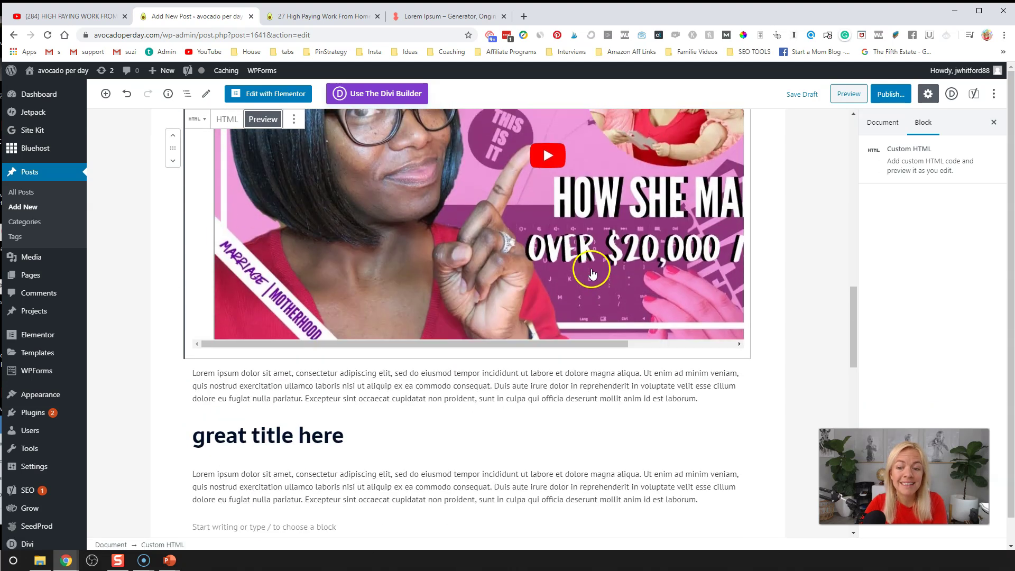
scroll(575, 402, "up", 6)
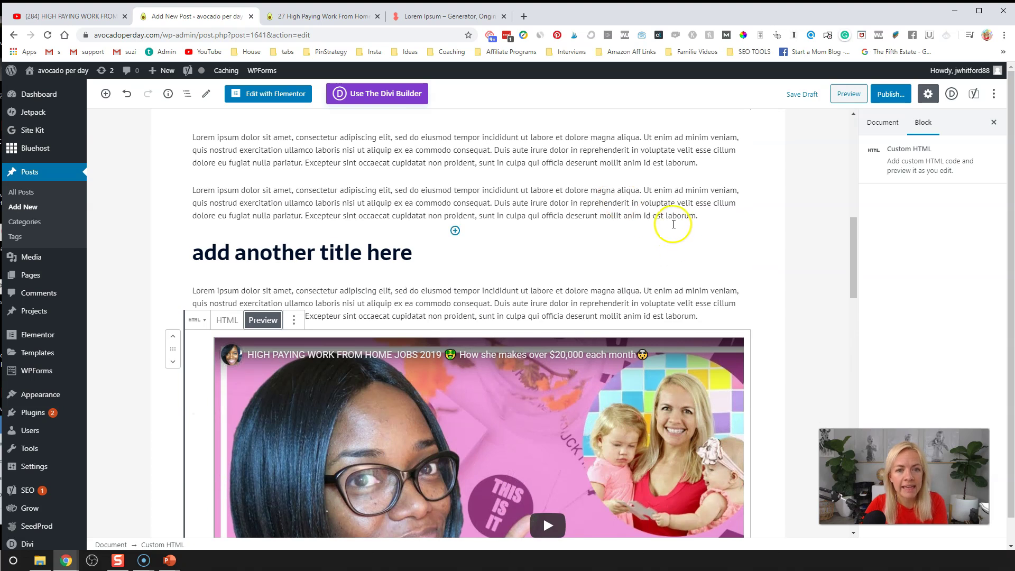
left_click(714, 271)
- Insert a Custom HTML block below the paragraph, paste the YouTube embed code and preview it
key("Return")
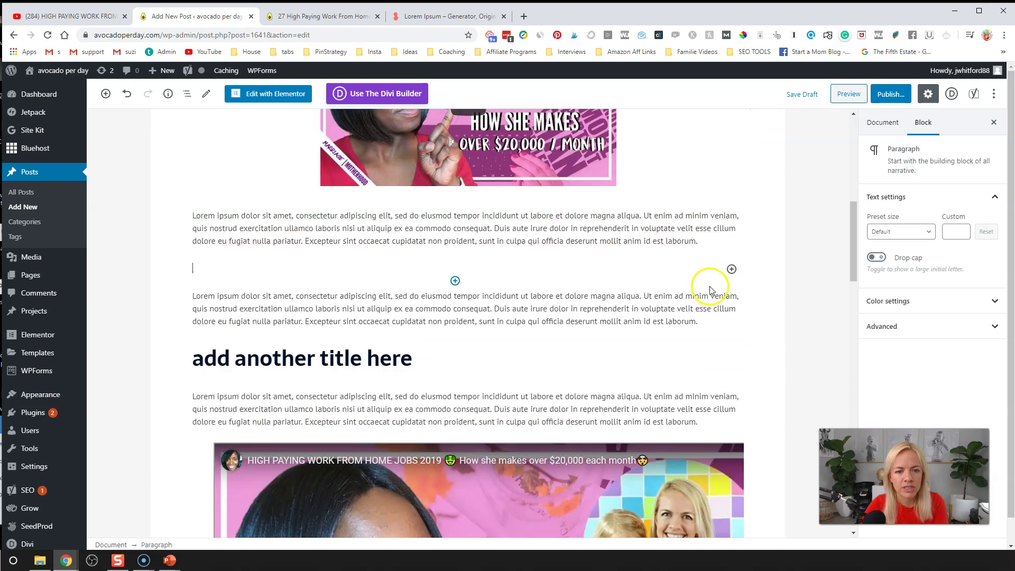
left_click(731, 270)
type("html")
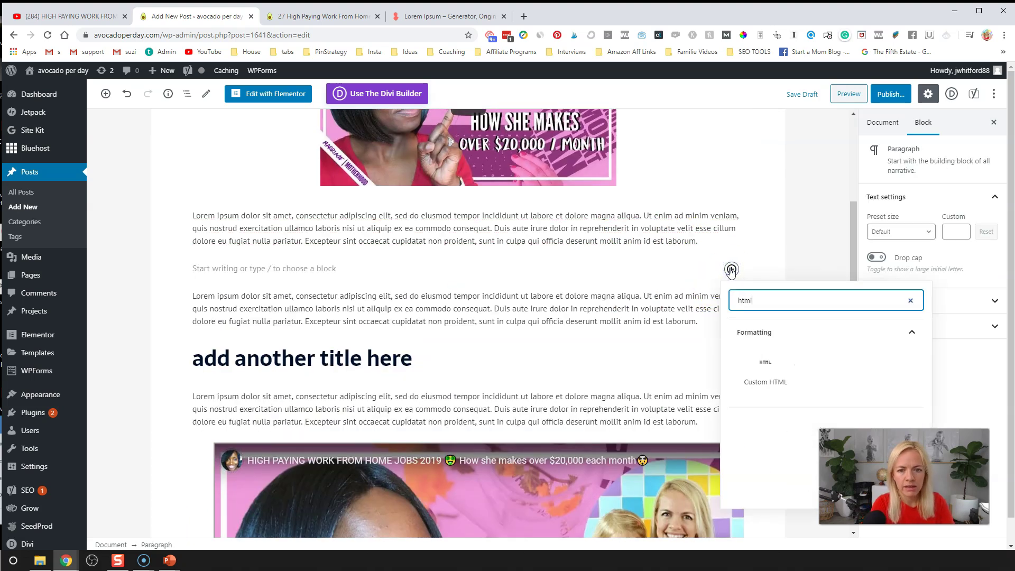
left_click(767, 359)
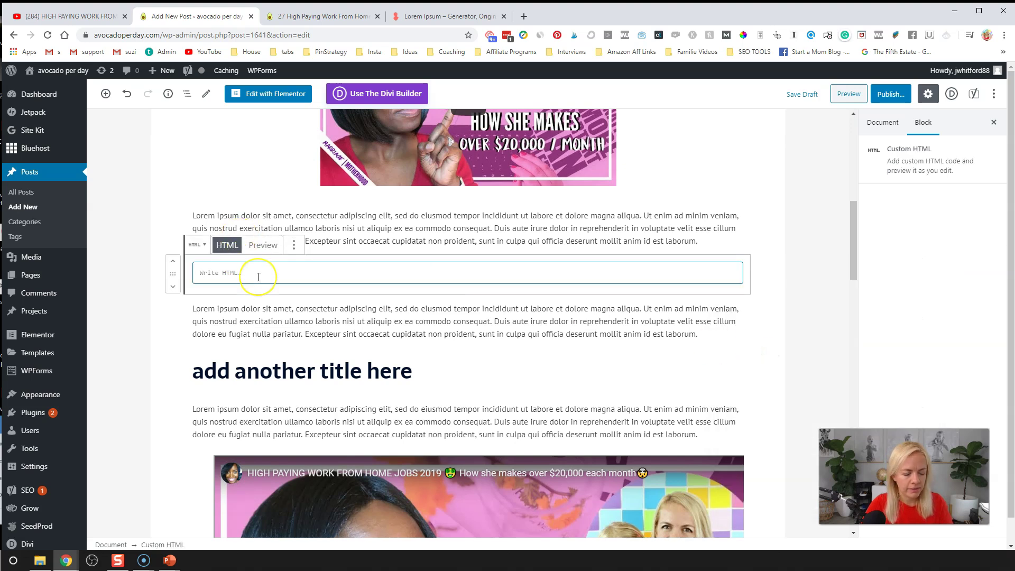
key("ctrl+v")
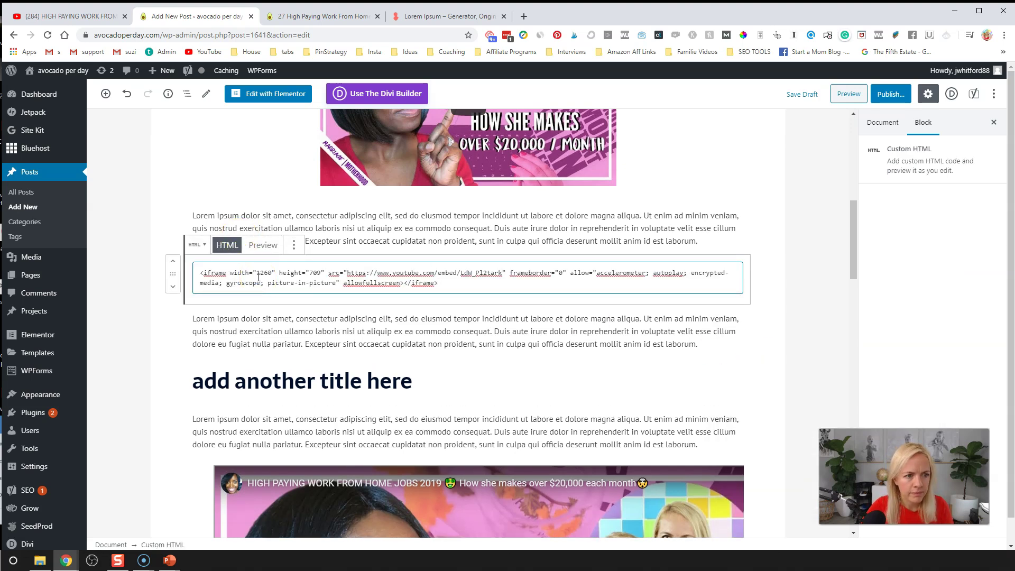
left_click(263, 245)
scroll(413, 387, "down", 5)
- Move the video block below the Lorem paragraph and open a preview of the draft post
key("ctrl+shift+alt+y")
scroll(413, 387, "up", 3)
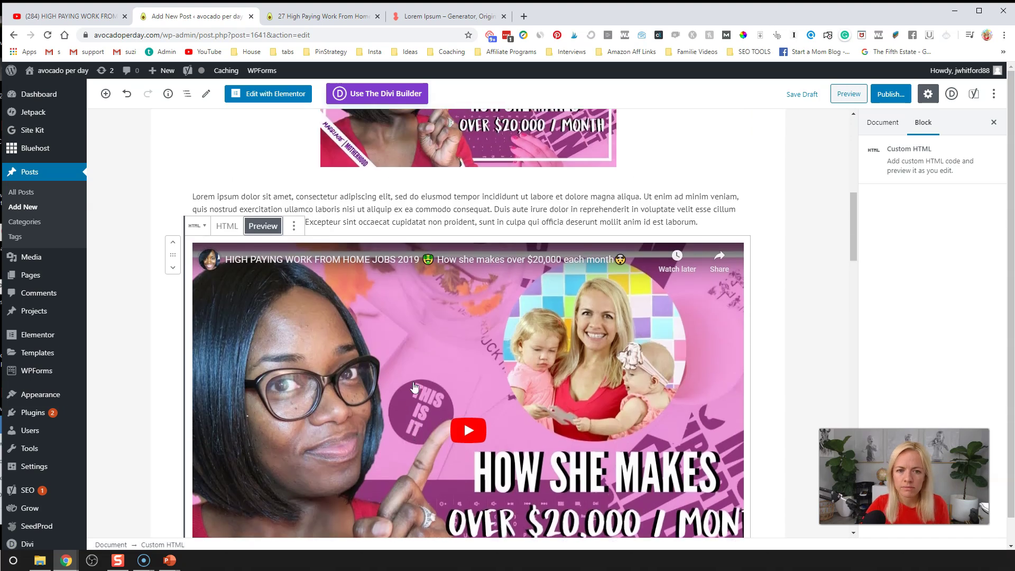
left_click(848, 94)
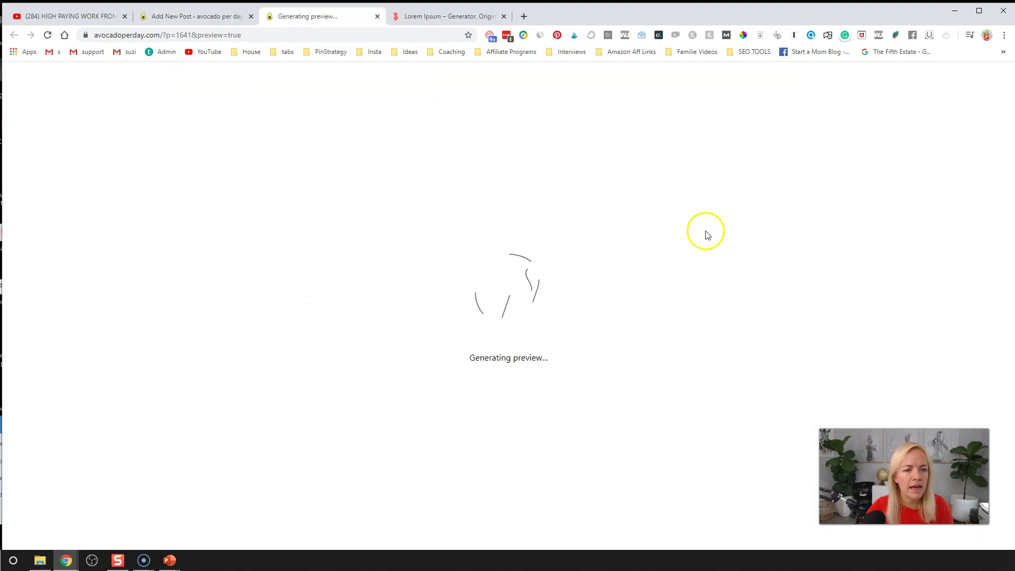
- Compare the centred video with the larger full-width embed in the preview, then return to editing
scroll(634, 266, "down", 10)
scroll(633, 264, "down", 3)
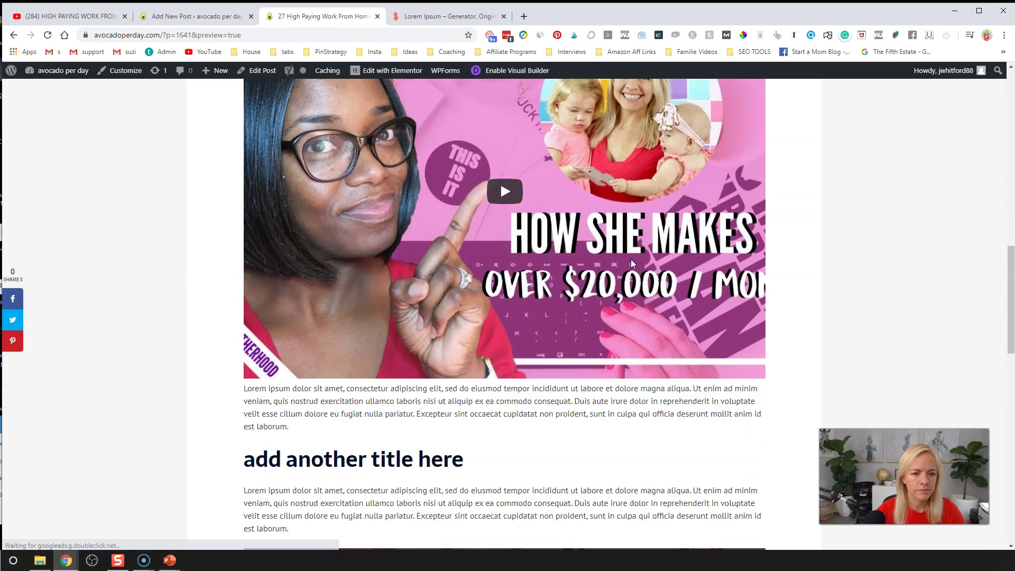
scroll(630, 259, "up", 3)
left_click(243, 15)
left_click(288, 14)
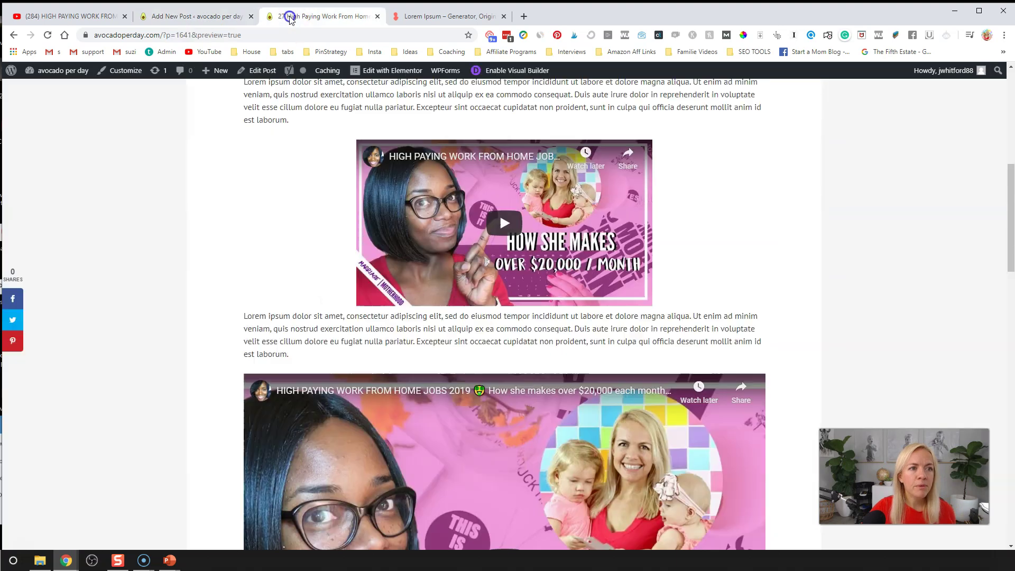
scroll(560, 208, "up", 4)
scroll(413, 189, "down", 3)
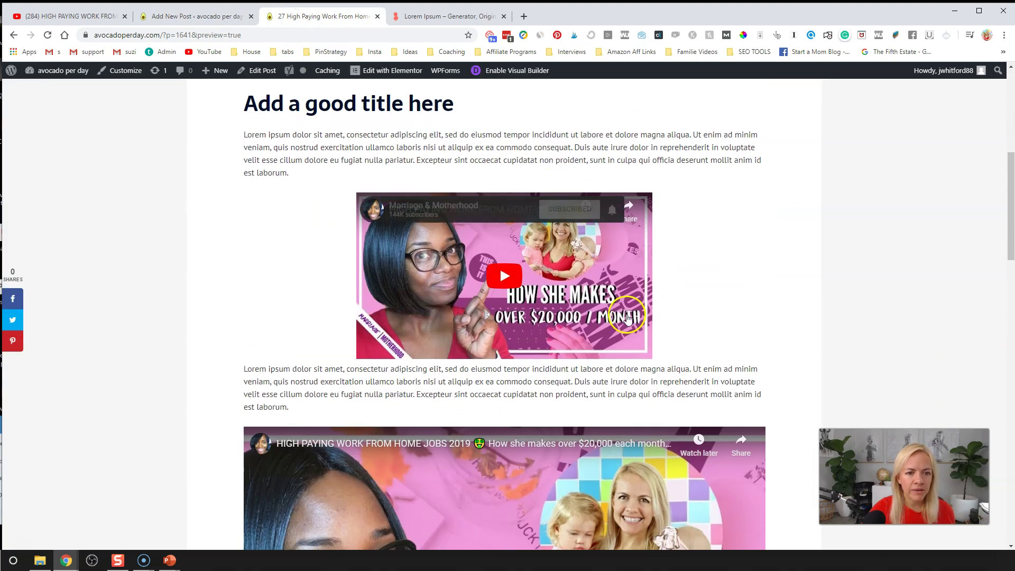
scroll(433, 254, "down", 6)
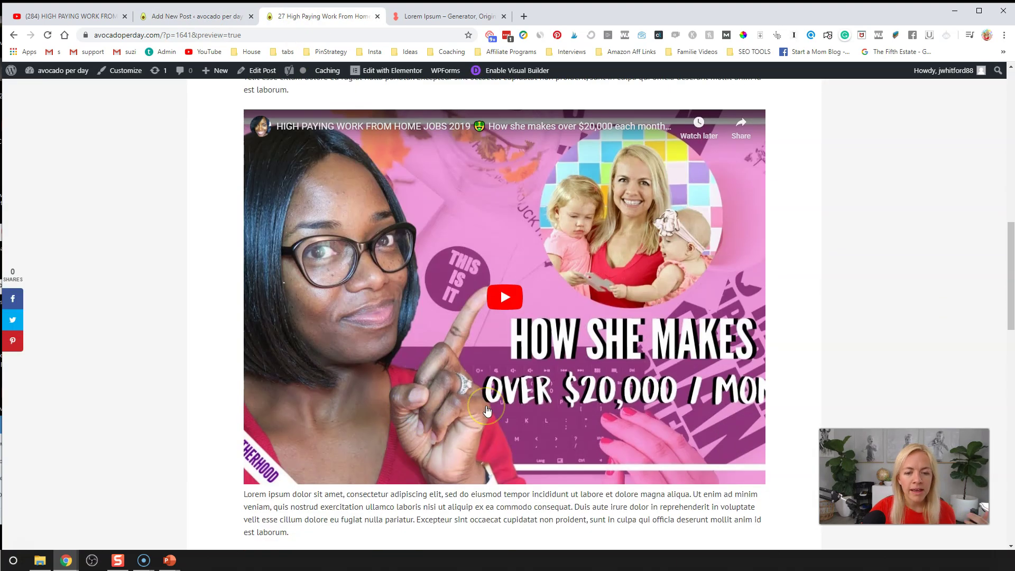
scroll(487, 411, "up", 6)
left_click(501, 277)
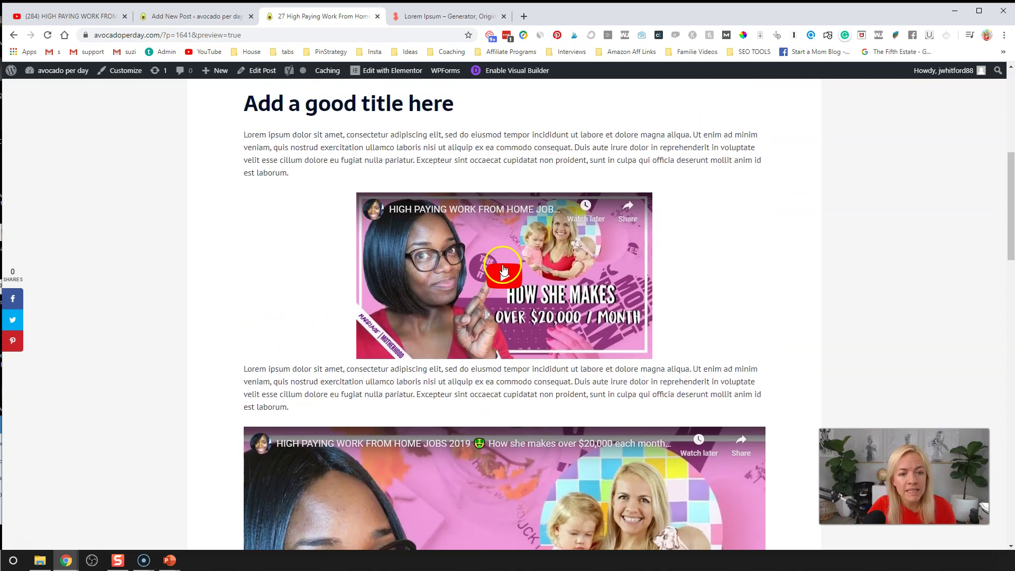
scroll(504, 270, "down", 5)
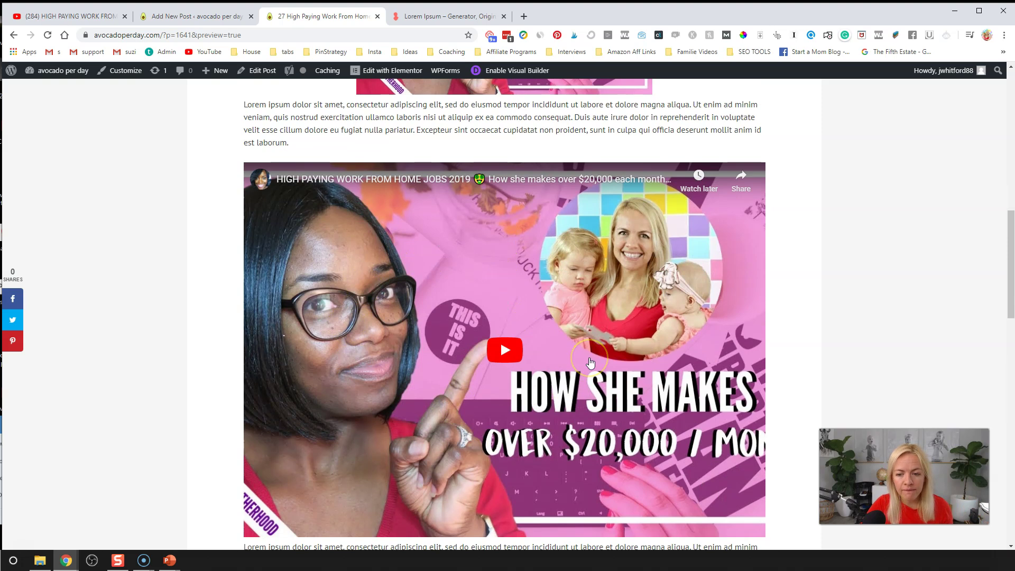
left_click(199, 18)
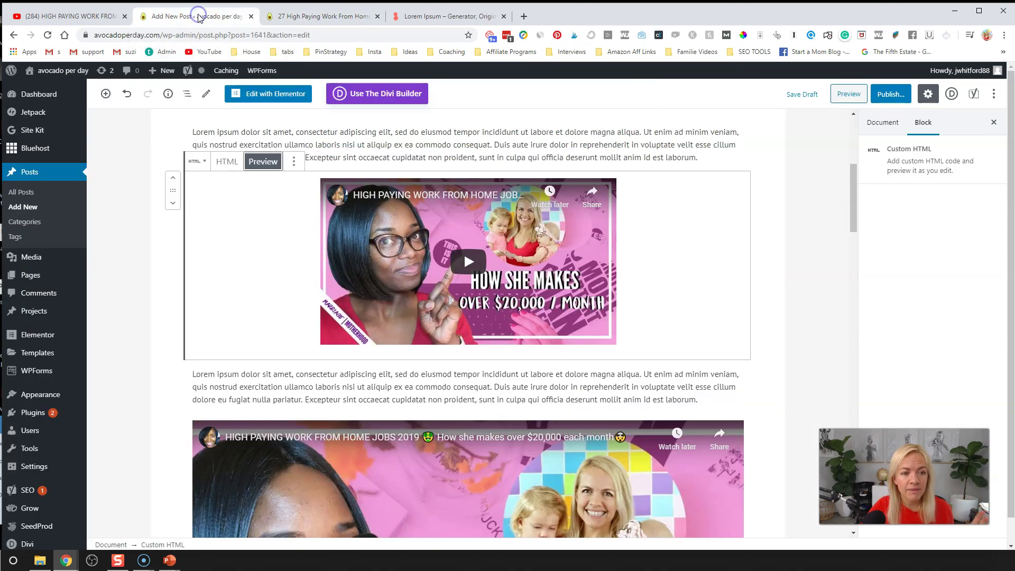
- Switch both video blocks to HTML view and inspect their sizes, 560x315 and 1260x709
left_click(234, 168)
left_click(264, 298)
left_click(236, 268)
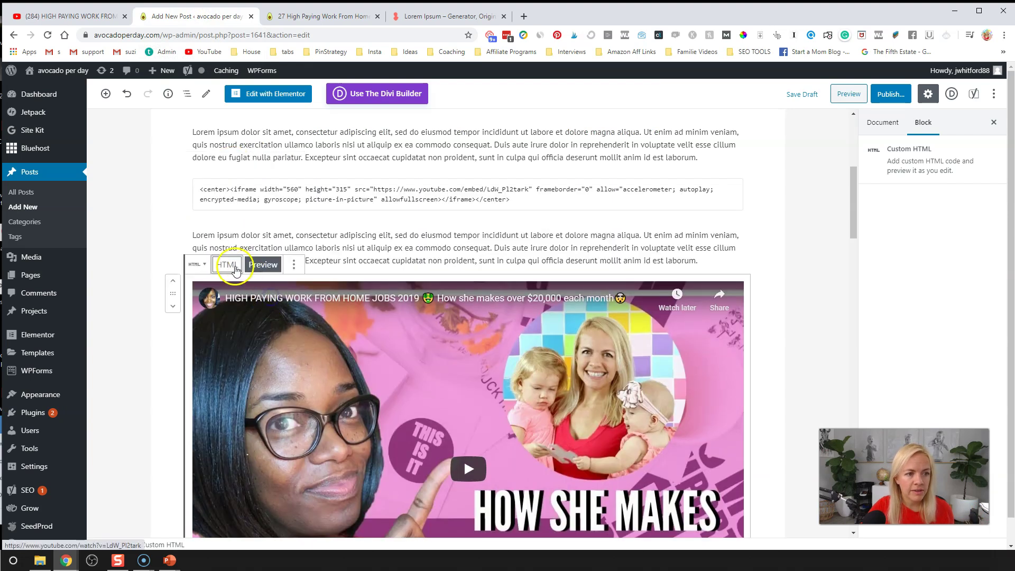
left_click(236, 292)
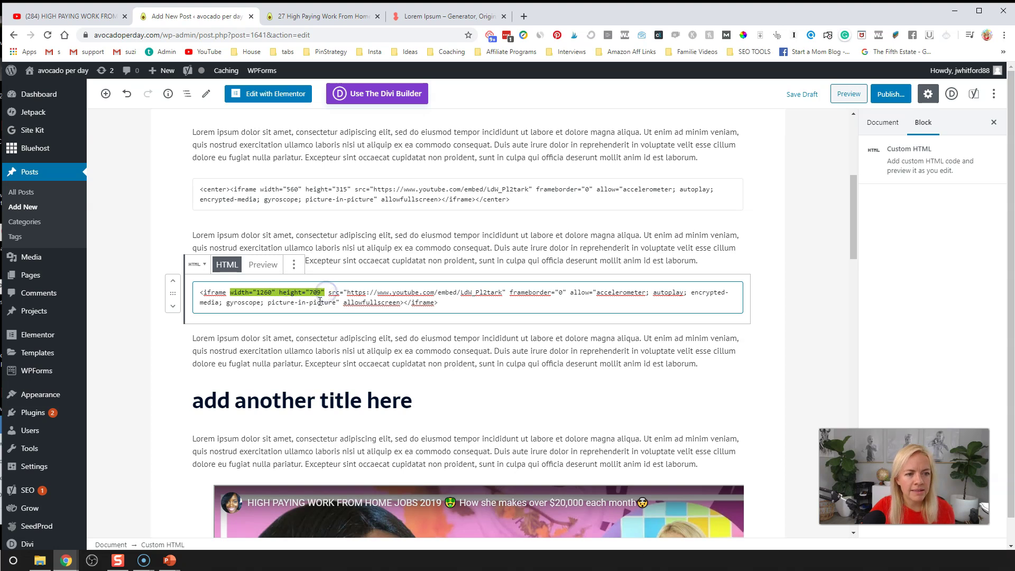
left_click(294, 192)
double_click(271, 190)
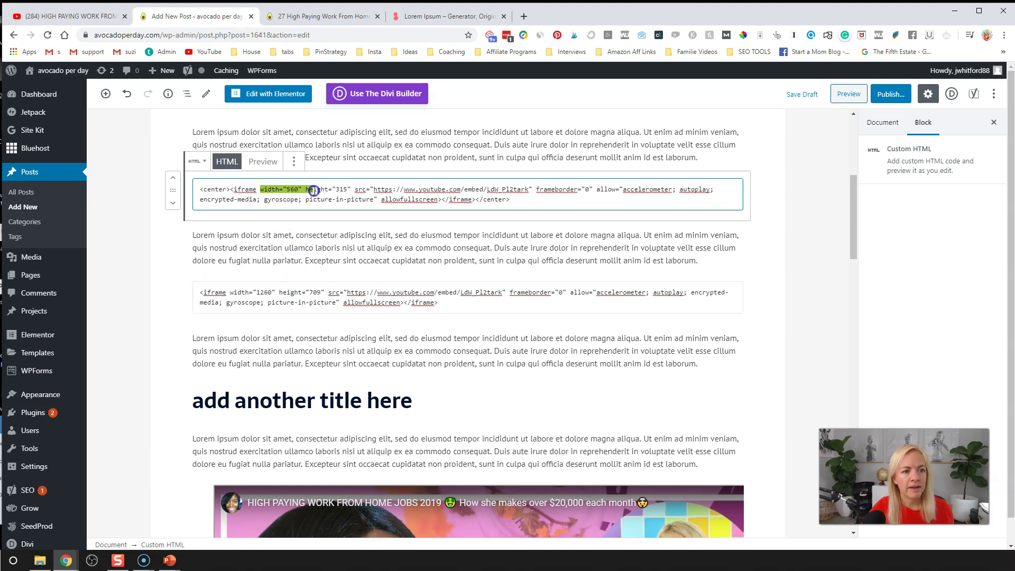
left_click(357, 198)
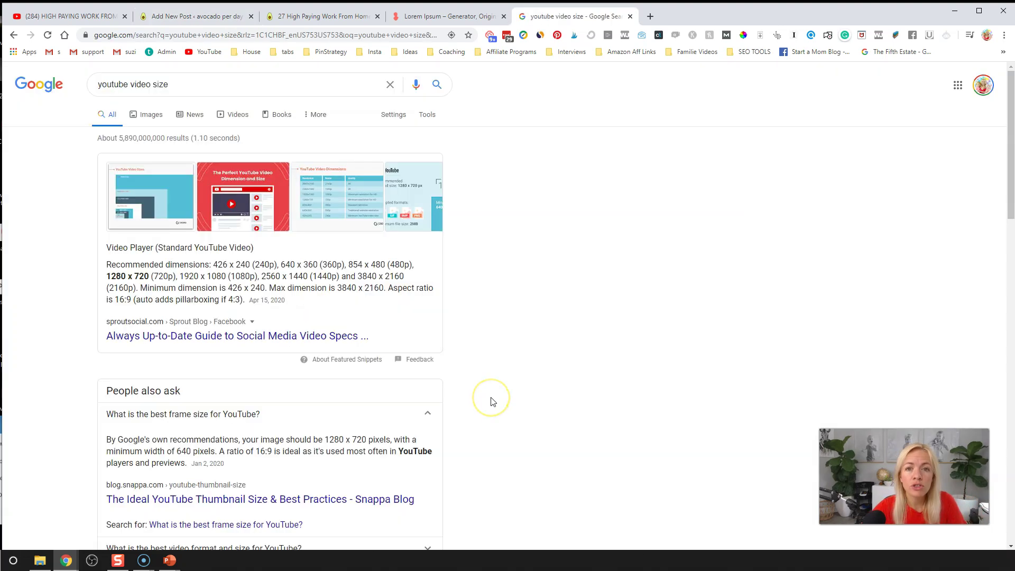
- Scroll the 'youtube video size' results to the answer recommending 1280 x 720 pixels
scroll(492, 401, "down", 2)
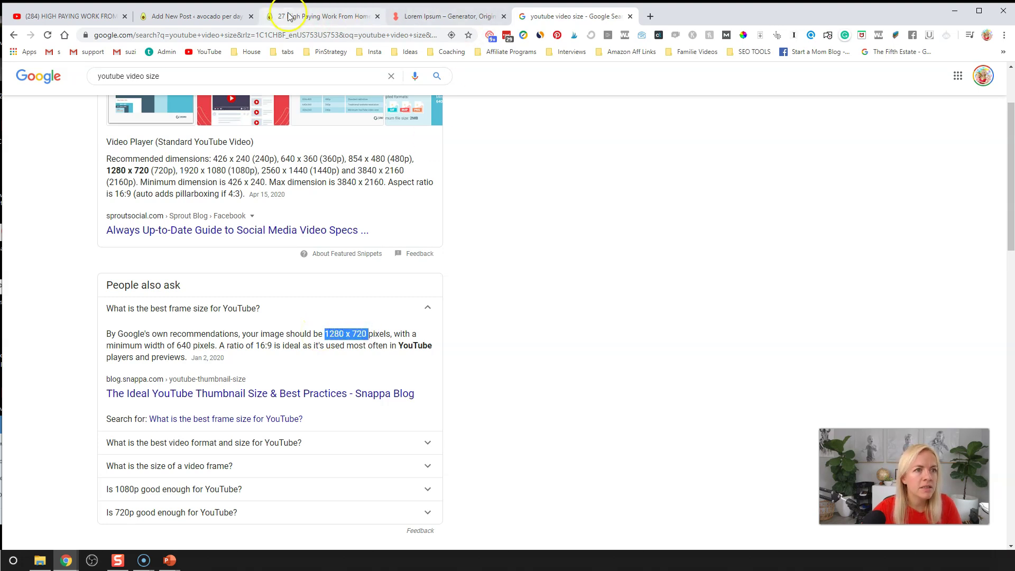
- Copy the first iframe's width and height attributes into the second video's iframe code
left_click(196, 20)
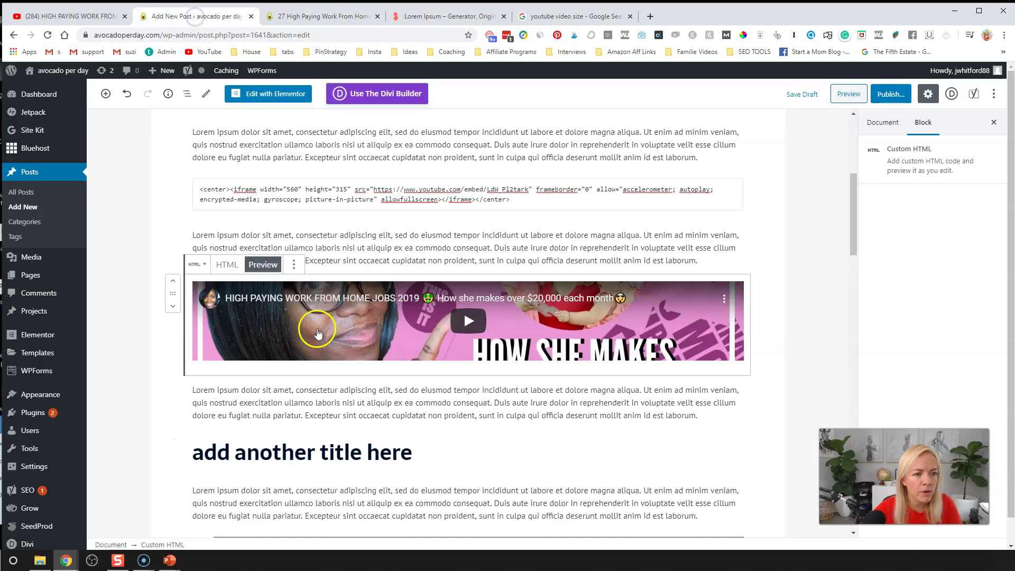
left_click(227, 264)
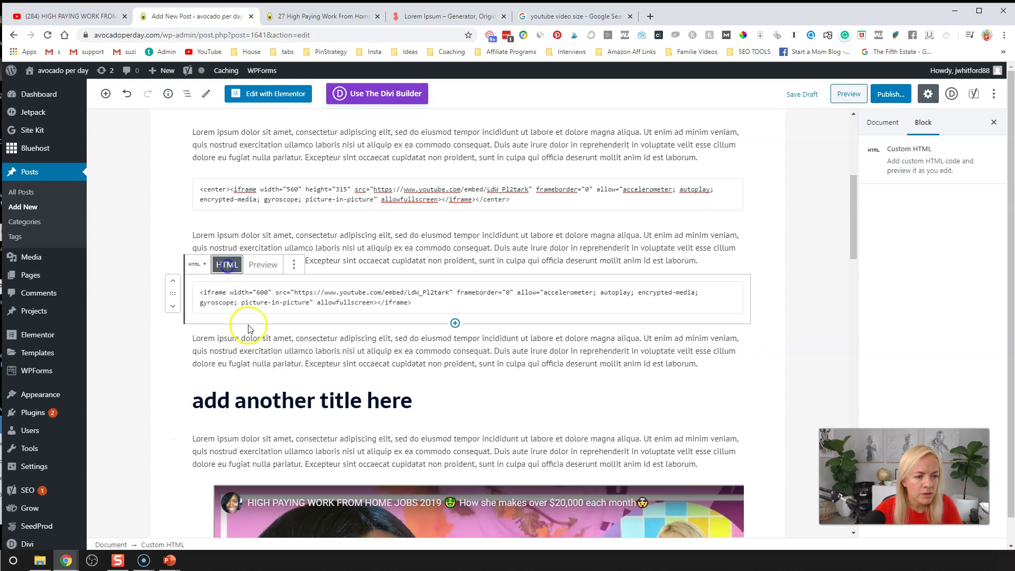
left_click(262, 191)
left_click_drag(261, 190, 352, 189)
key("ctrl+c")
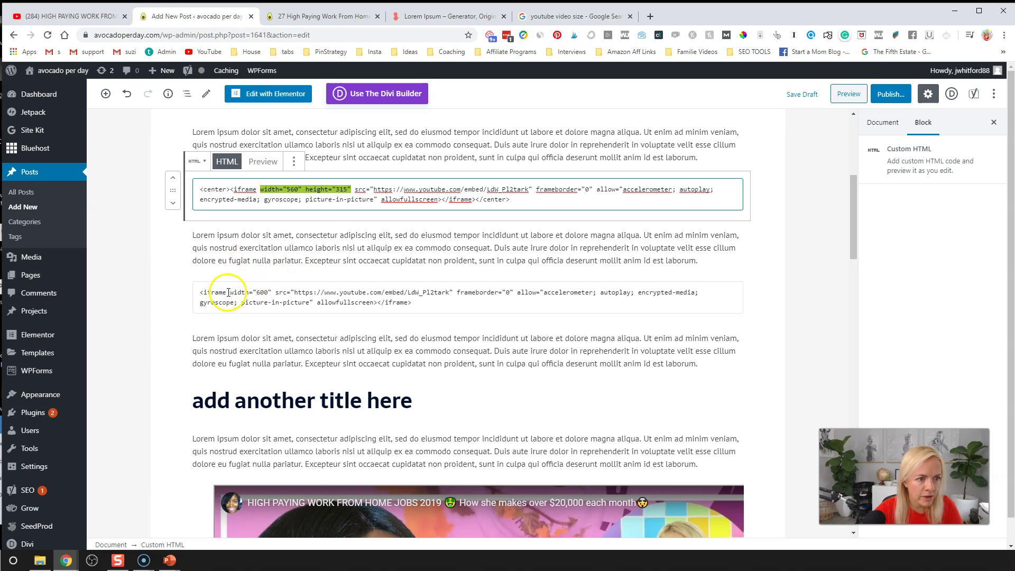
left_click_drag(229, 292, 270, 291)
key("ctrl+v")
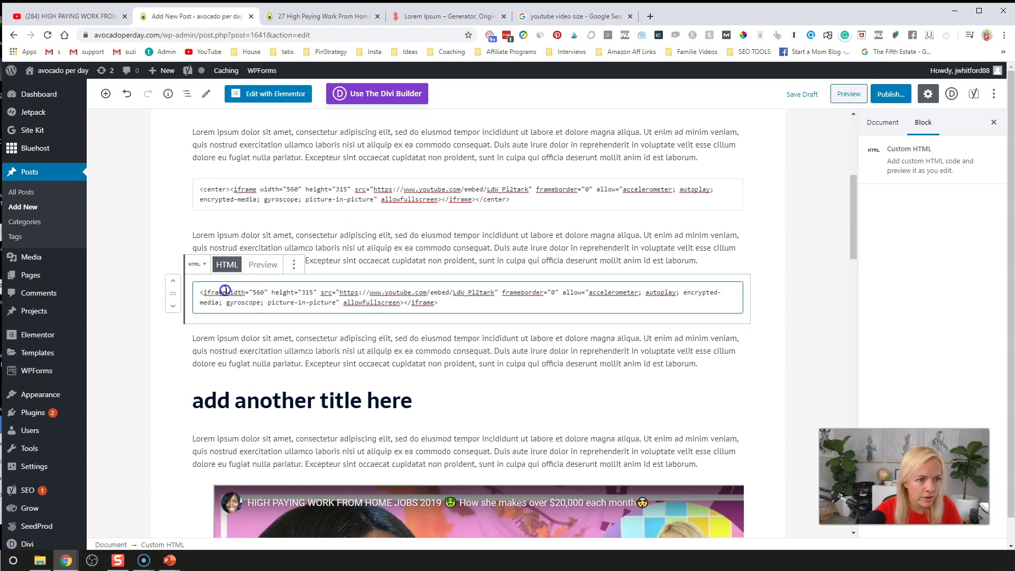
- Set the second iframe's width to 1280 and height to 720, then preview it
double_click(264, 294)
type("1280")
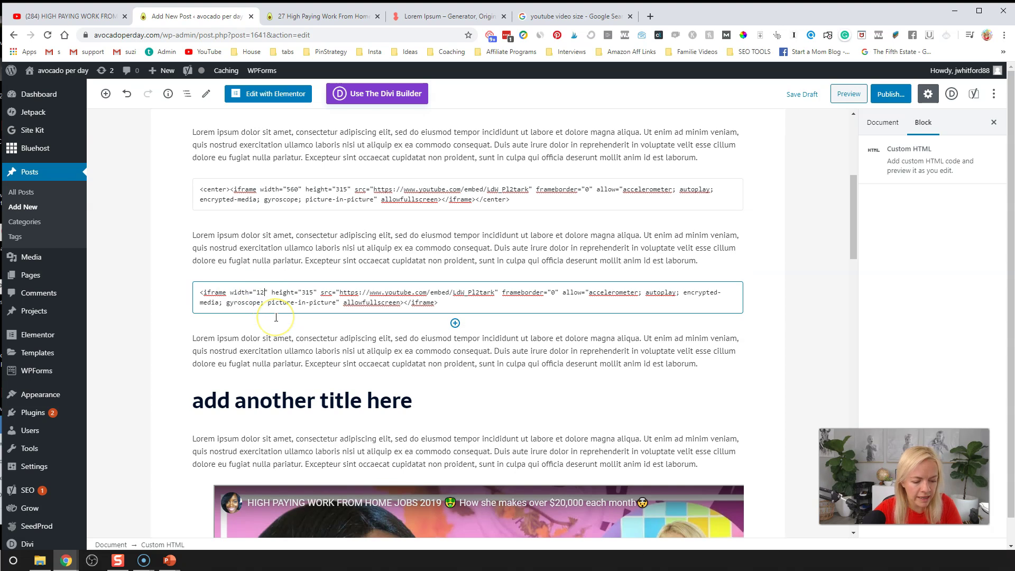
double_click(314, 293)
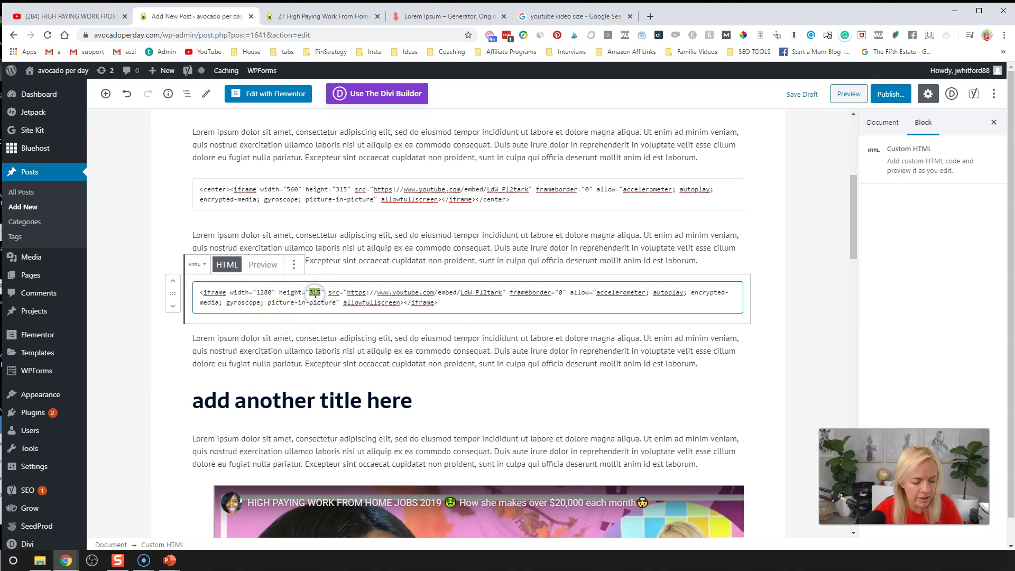
type("720")
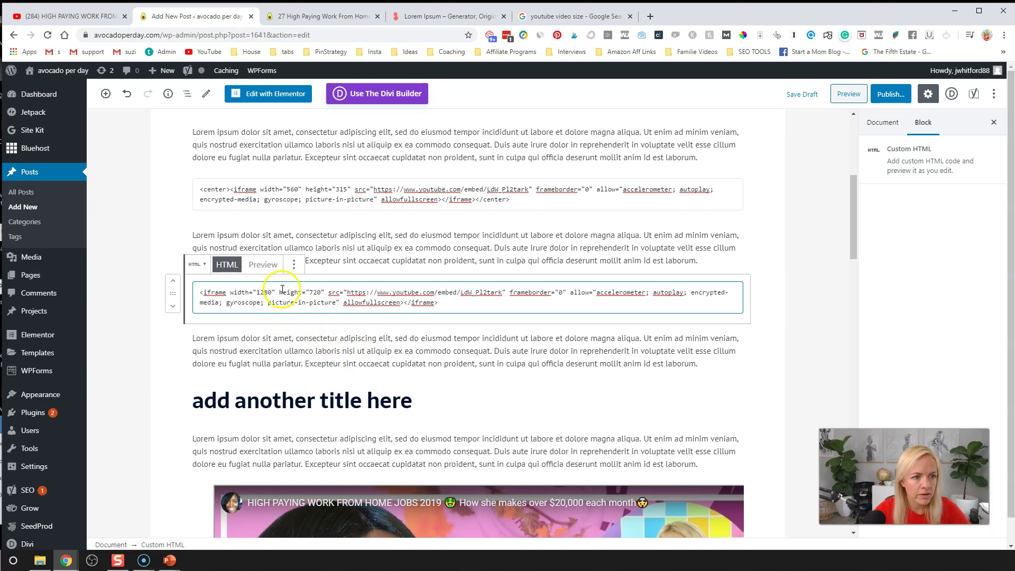
left_click(263, 264)
- Select the width and height values in the first video's code block
scroll(433, 407, "down", 3)
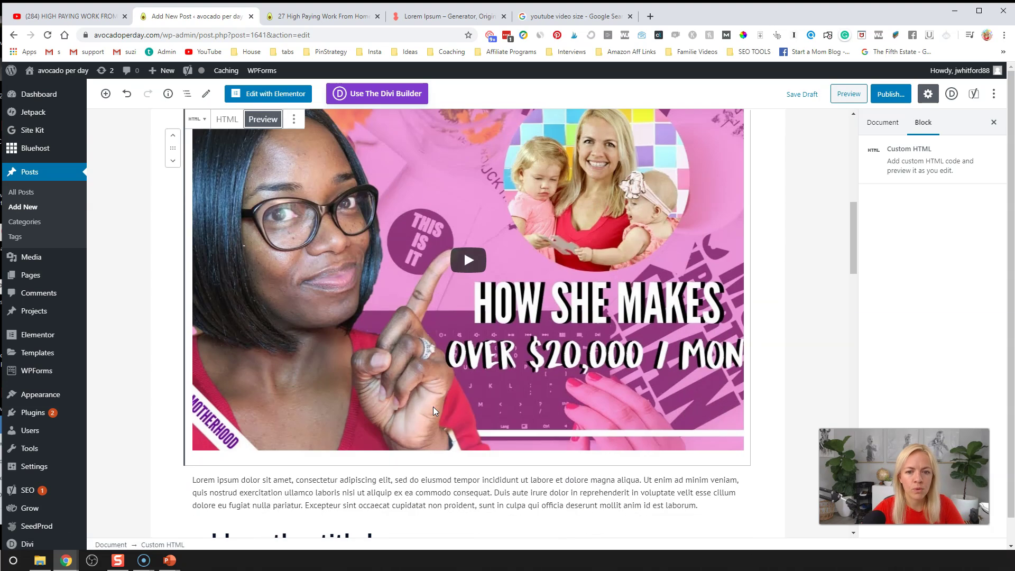
scroll(433, 406, "down", 1)
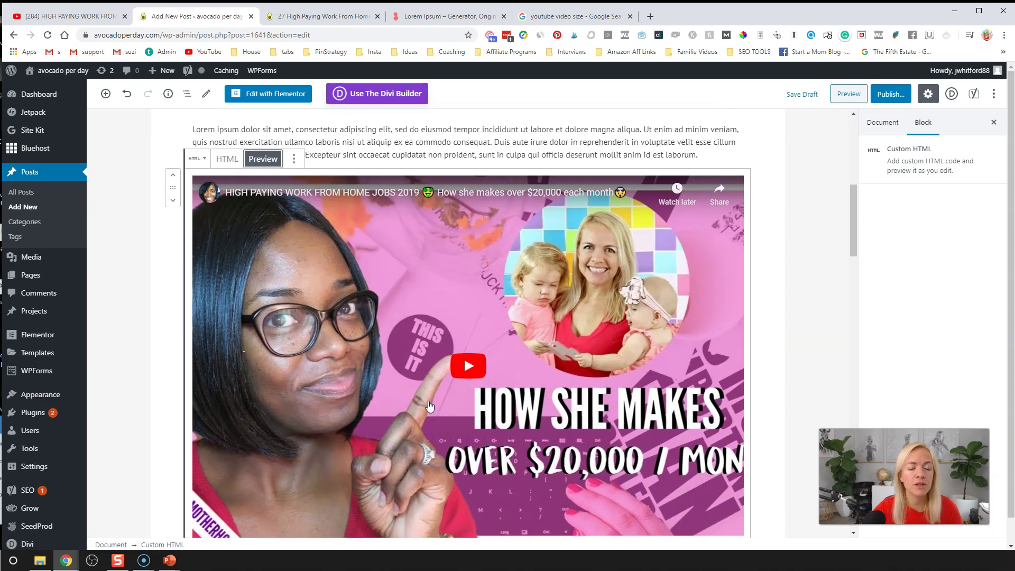
scroll(429, 406, "up", 3)
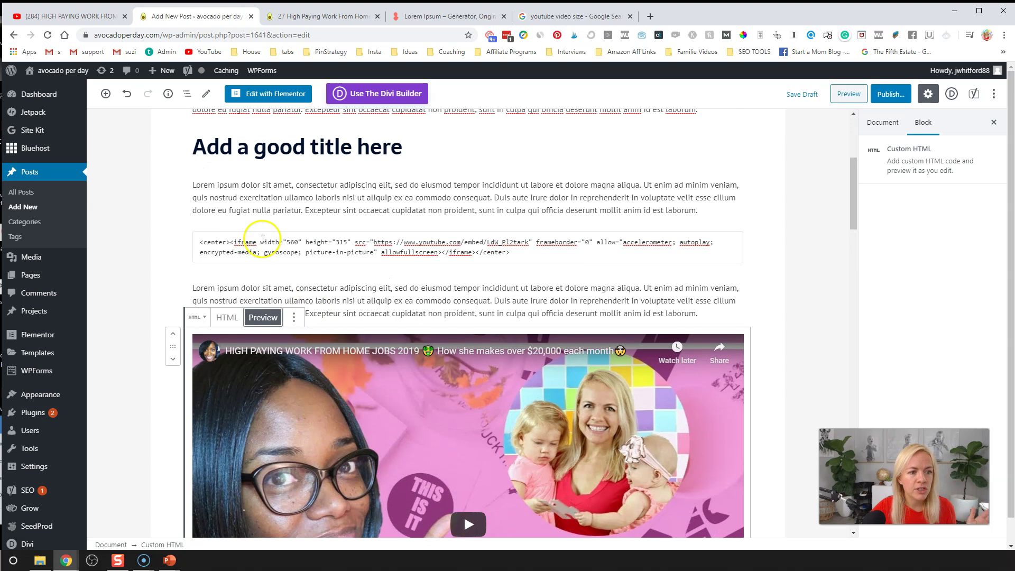
left_click(262, 239)
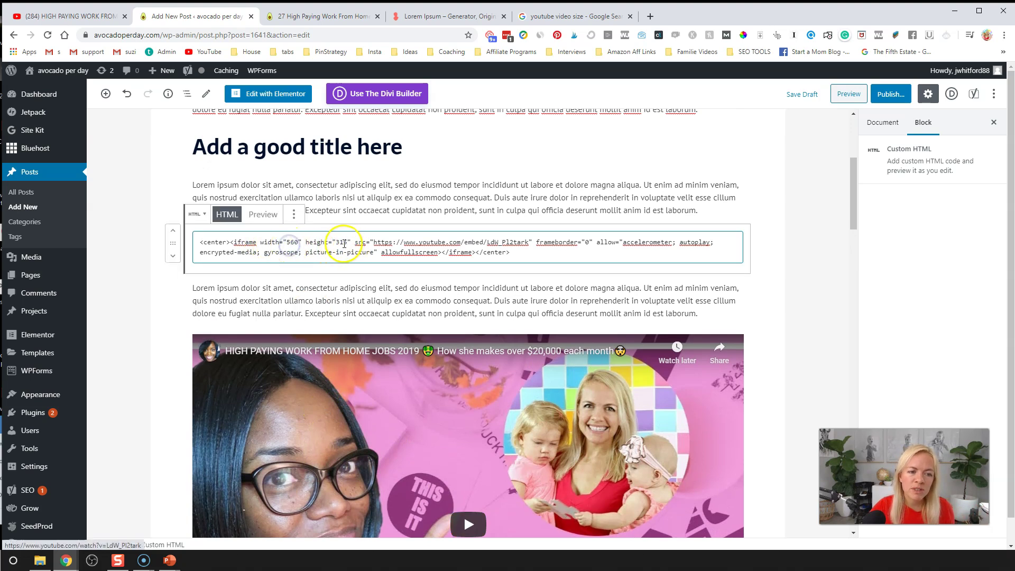
left_click_drag(350, 242, 297, 242)
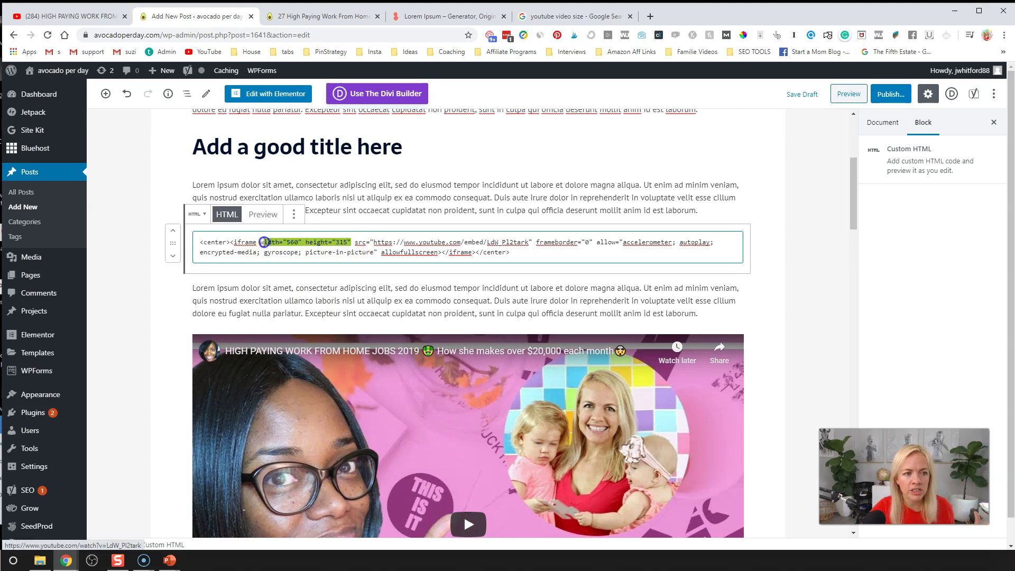